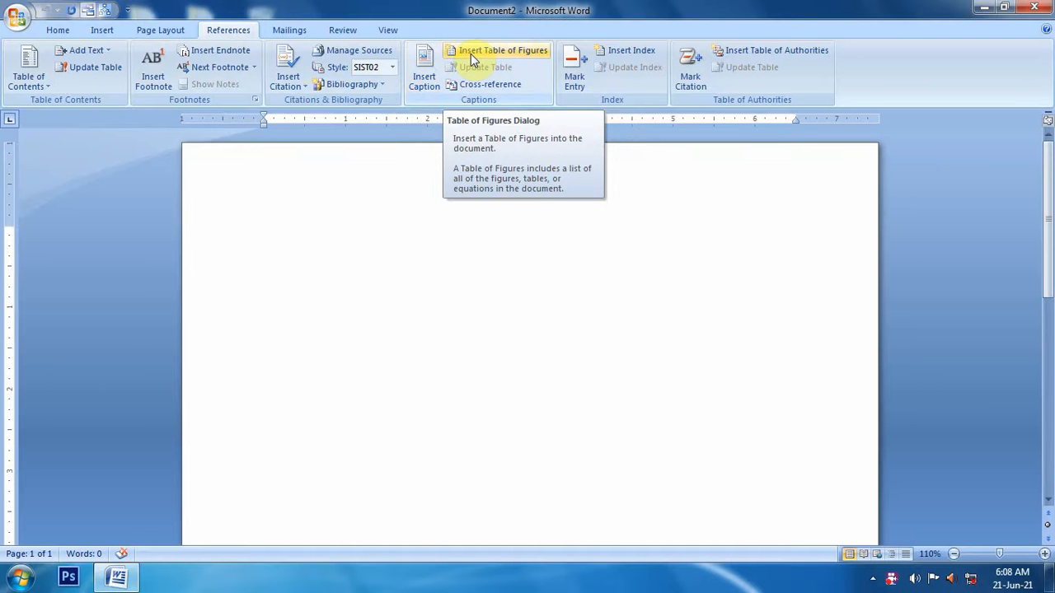
- Fill the blank document with sample paragraphs using =rand(25)
{"action": "type", "text": "="}
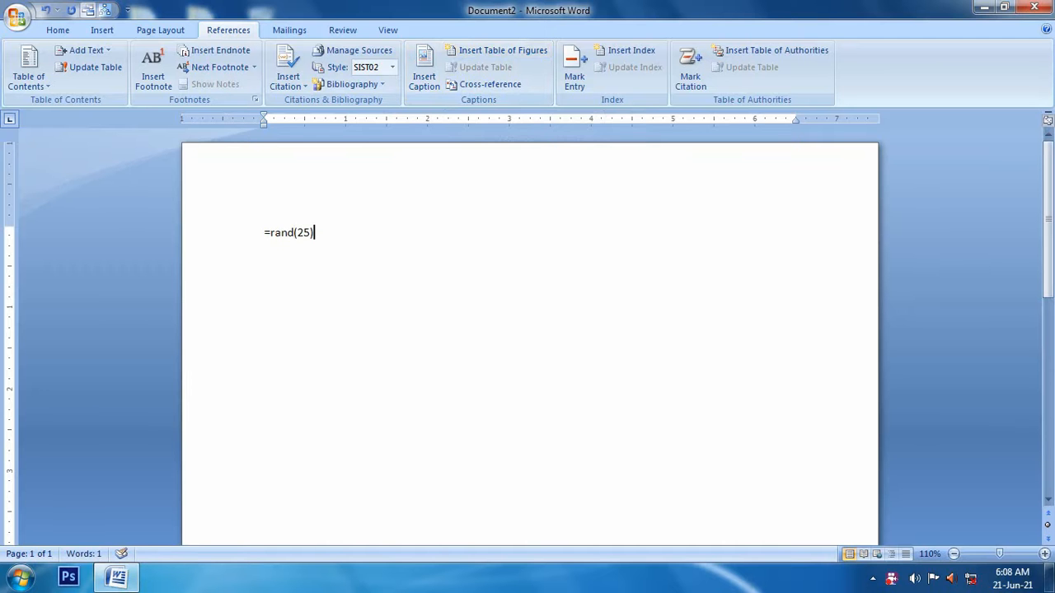
{"action": "type", "text": "rand(25)"}
{"action": "key", "text": "Return"}
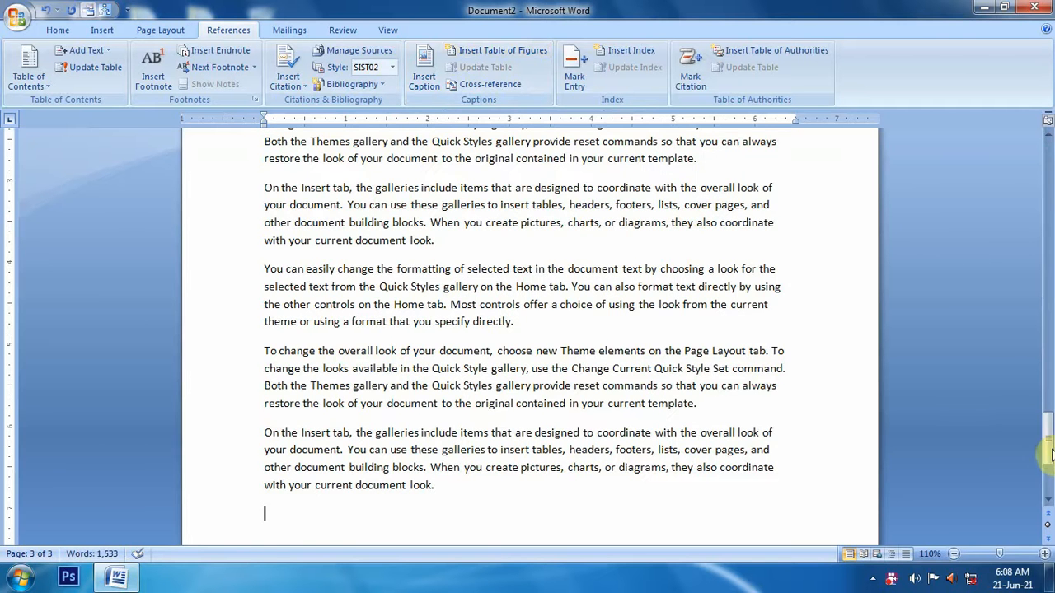
- Insert the Chrysanthemum picture from the Sample Pictures folder on a new line after the document's first paragraph
{"action": "left_click_drag", "start_coordinate": [1050, 451], "coordinate": [1051, 161]}
{"action": "left_click", "coordinate": [471, 280]}
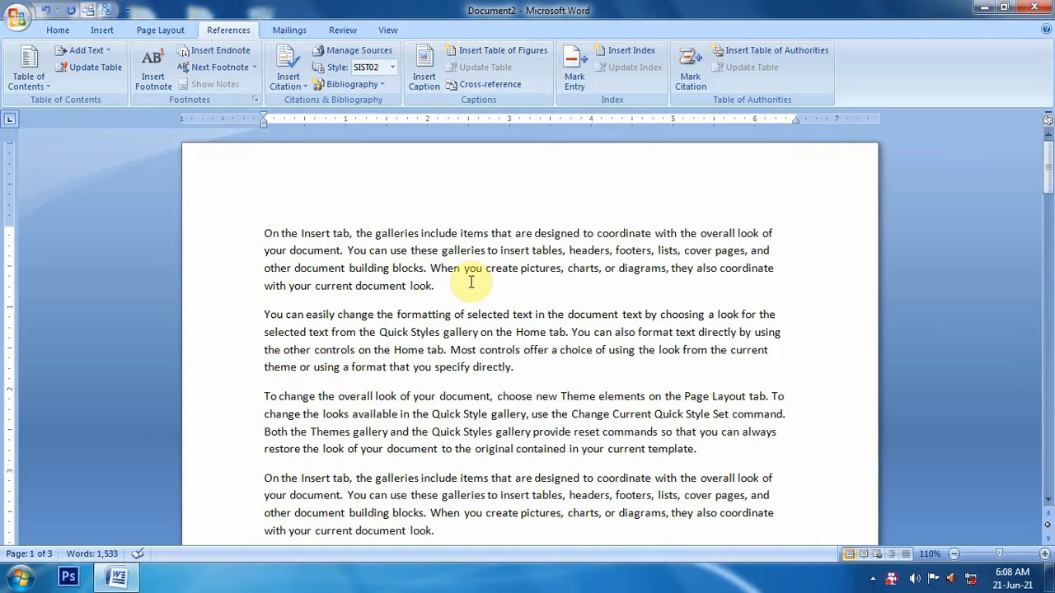
{"action": "key", "text": "Return"}
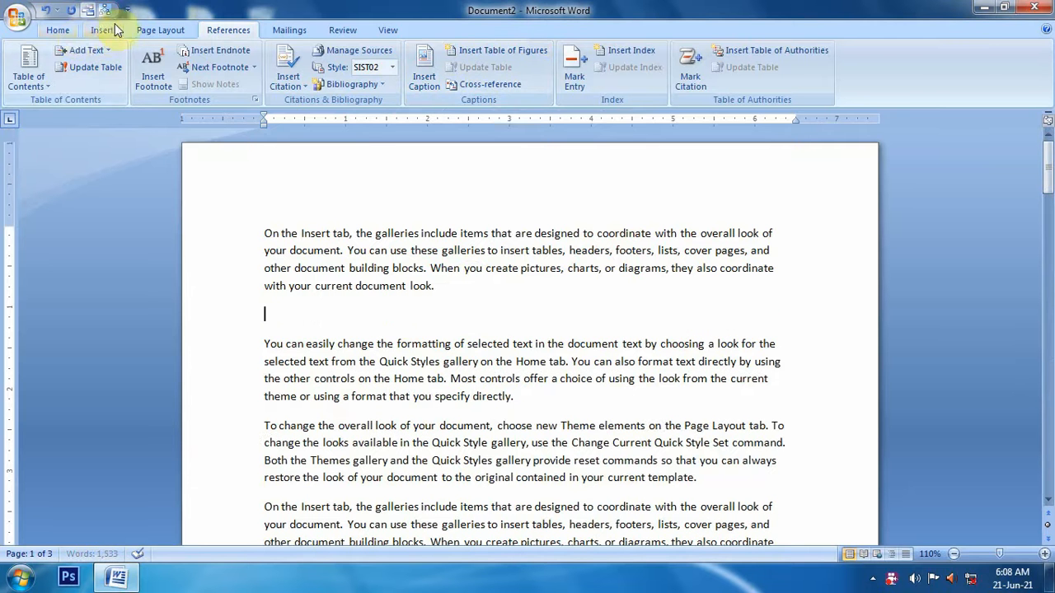
{"action": "left_click", "coordinate": [114, 30]}
{"action": "left_click", "coordinate": [176, 73]}
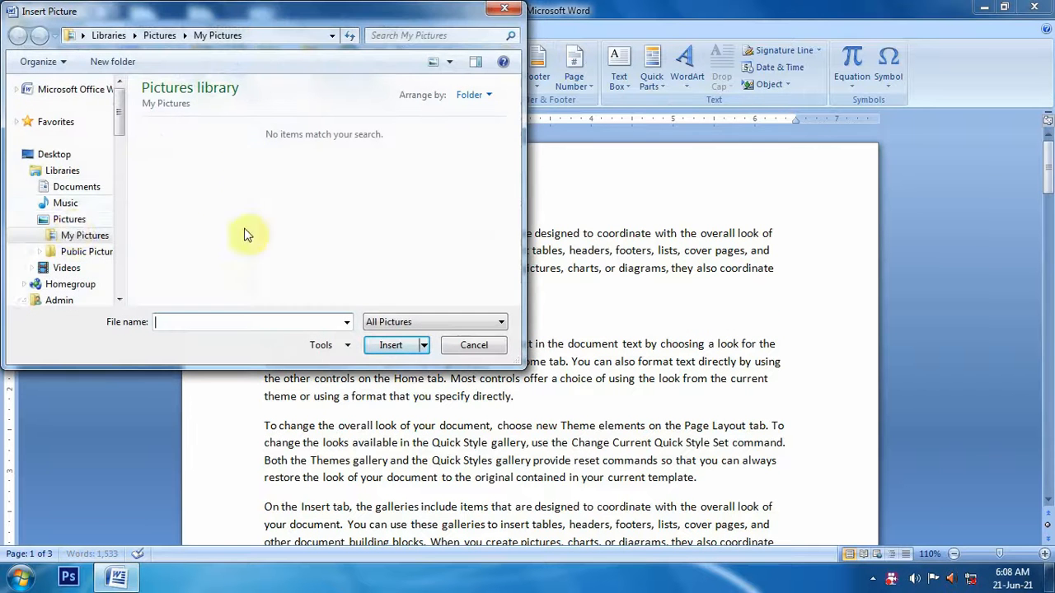
{"action": "left_click", "coordinate": [73, 237]}
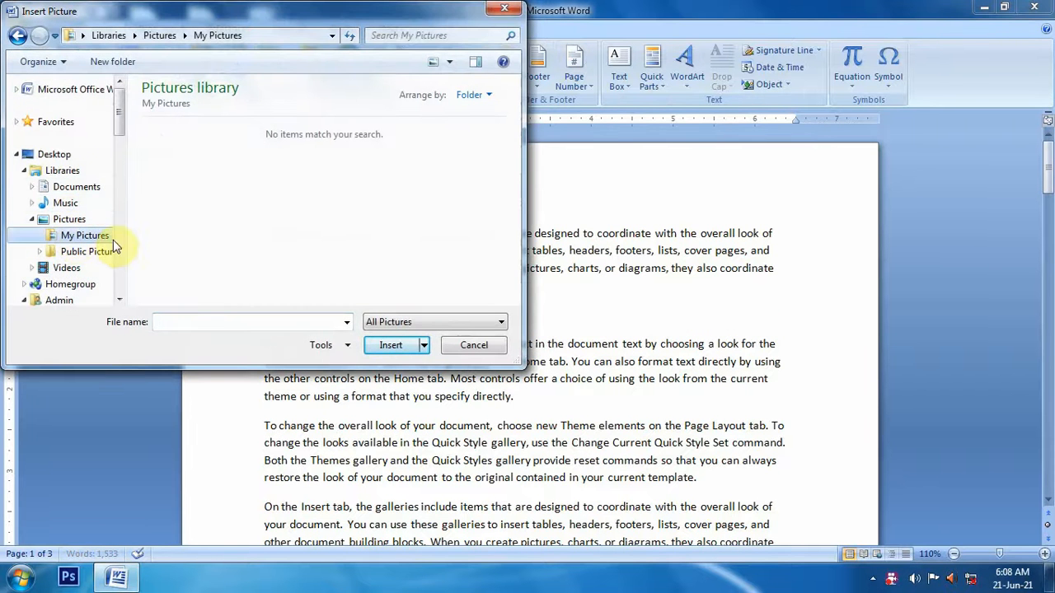
{"action": "left_click", "coordinate": [70, 251]}
{"action": "double_click", "coordinate": [173, 152]}
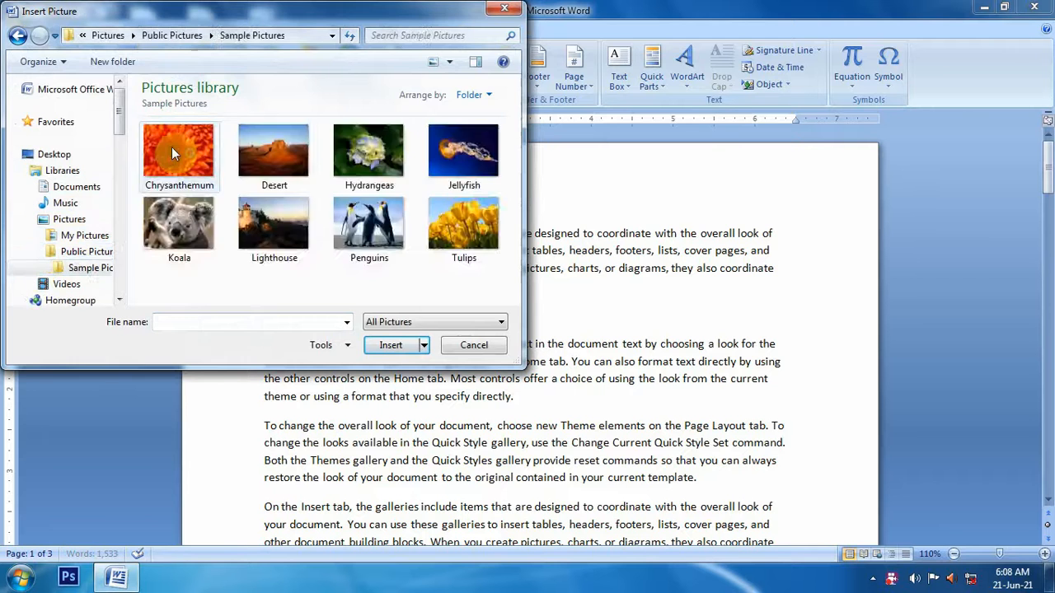
{"action": "double_click", "coordinate": [172, 149]}
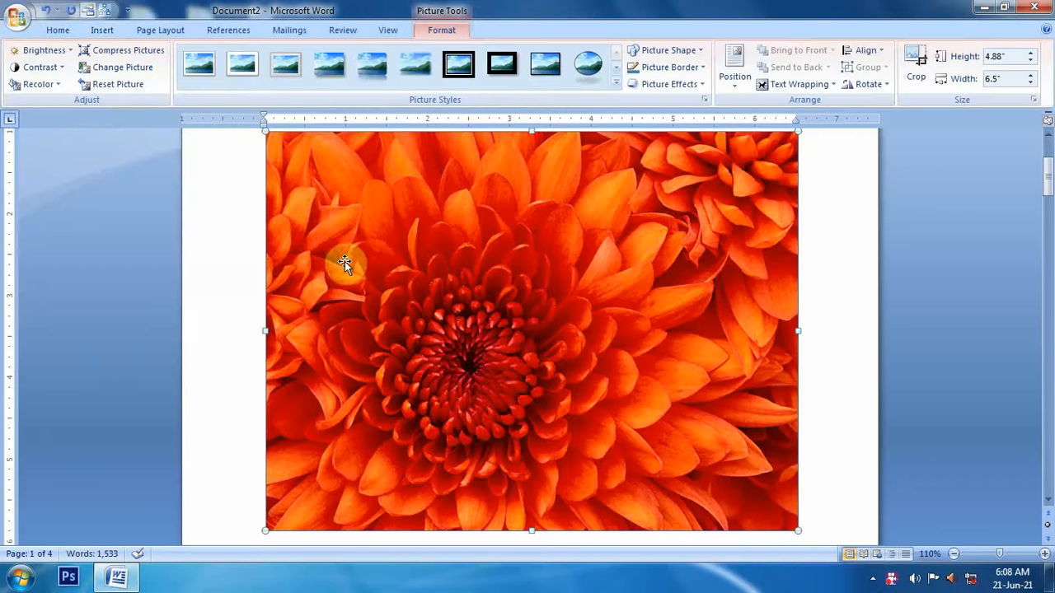
- Add the caption "Figure 1 Chrysenthium" to the chrysanthemum picture, positioned below the selected item
{"action": "scroll", "coordinate": [345, 261], "scroll_direction": "down", "scroll_amount": 3}
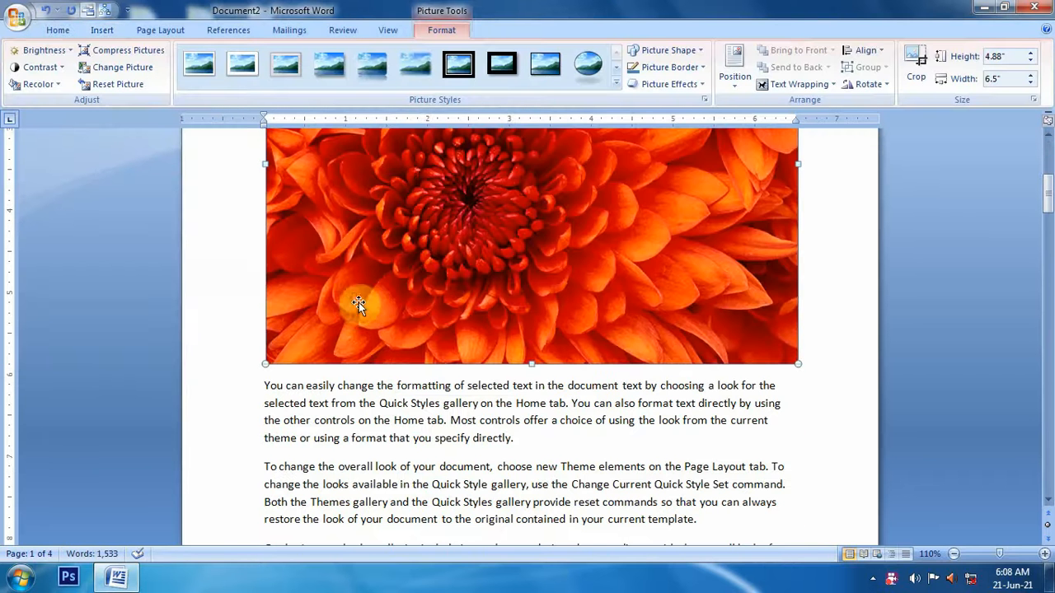
{"action": "left_click", "coordinate": [228, 33]}
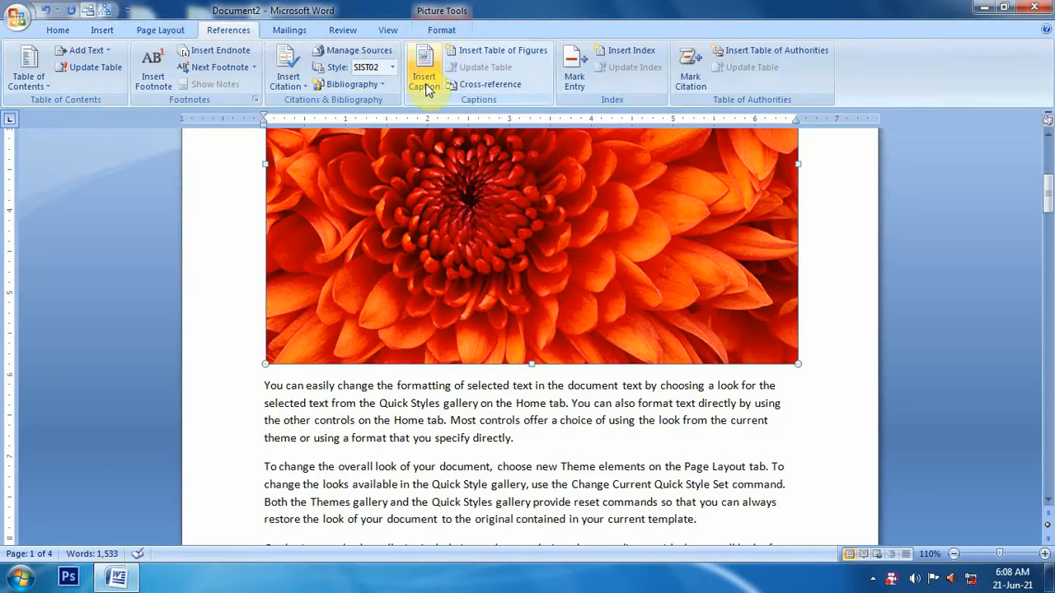
{"action": "left_click", "coordinate": [425, 83]}
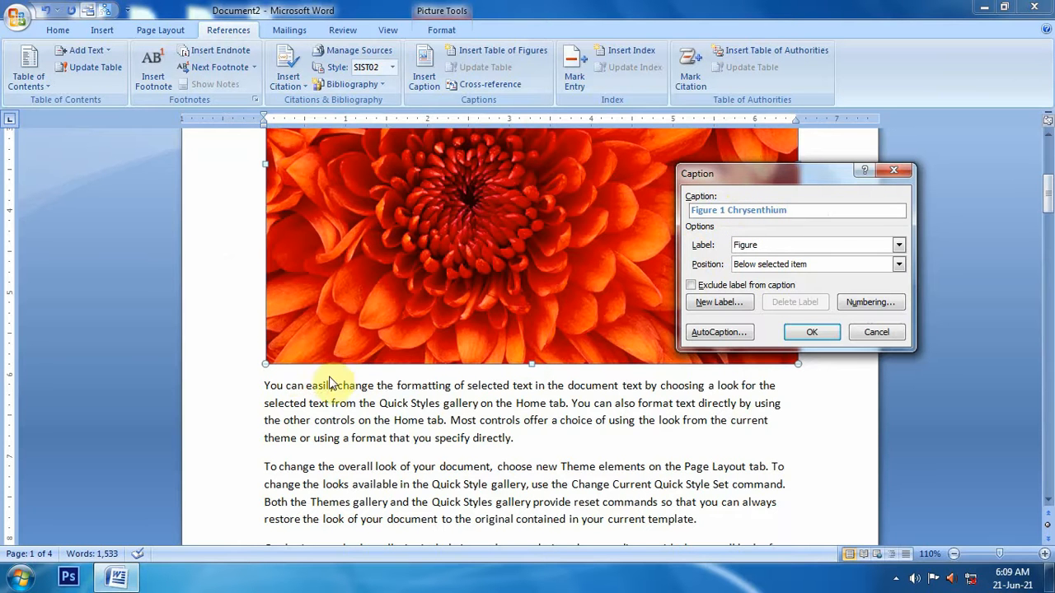
{"action": "left_click", "coordinate": [787, 271]}
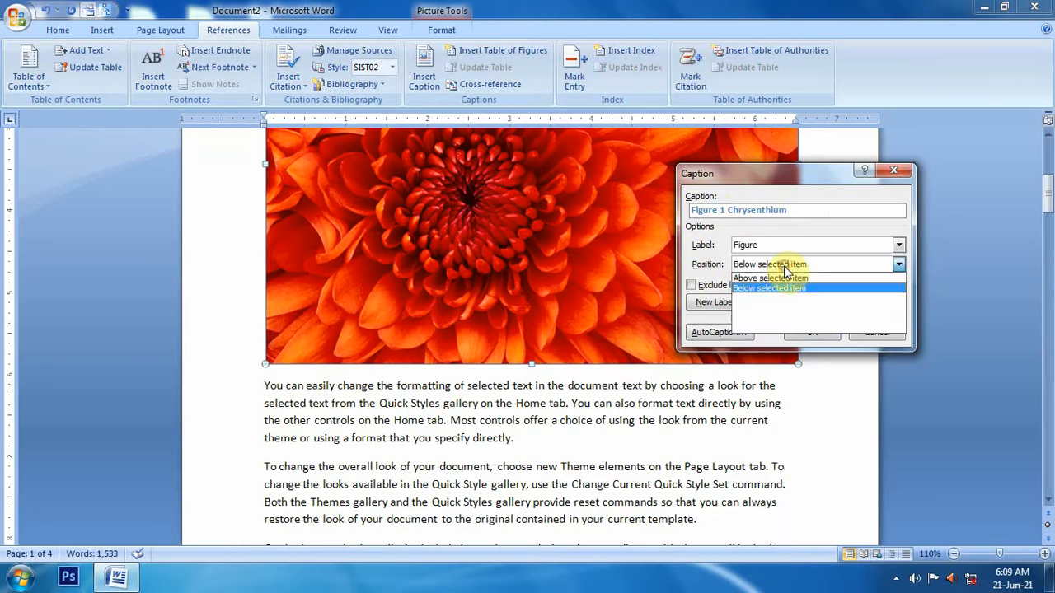
{"action": "left_click", "coordinate": [746, 289]}
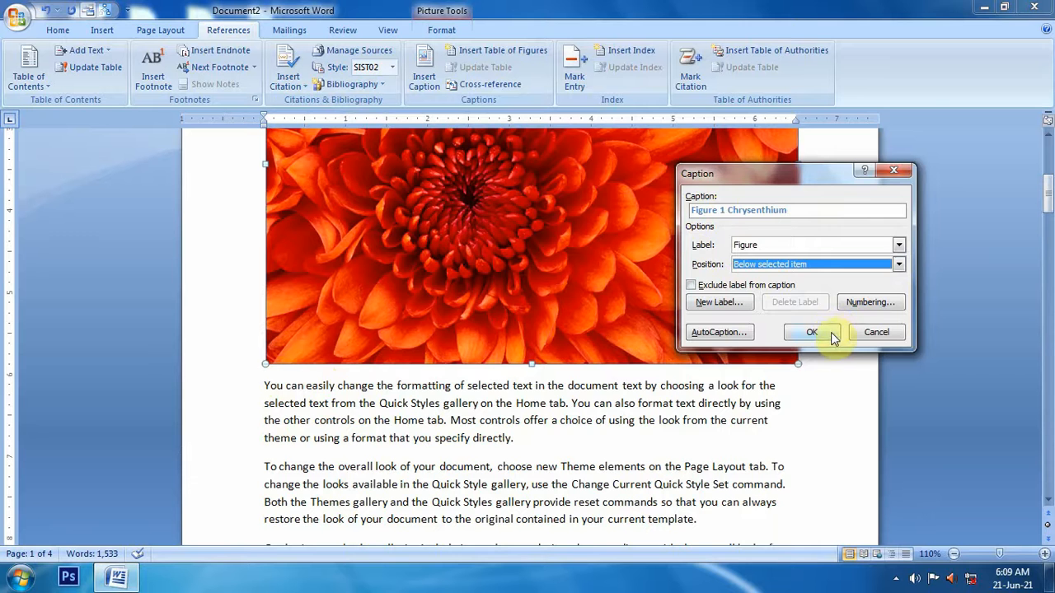
{"action": "left_click", "coordinate": [812, 333]}
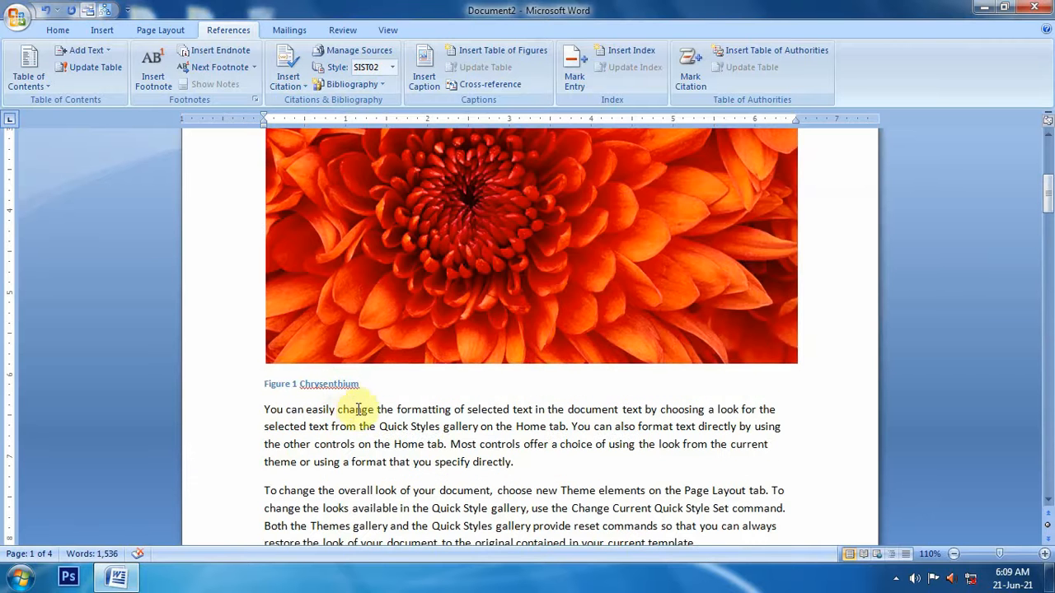
- Insert the Desert sample picture on a new line after the first paragraph ending on page 2
{"action": "scroll", "coordinate": [358, 409], "scroll_direction": "down", "scroll_amount": 10}
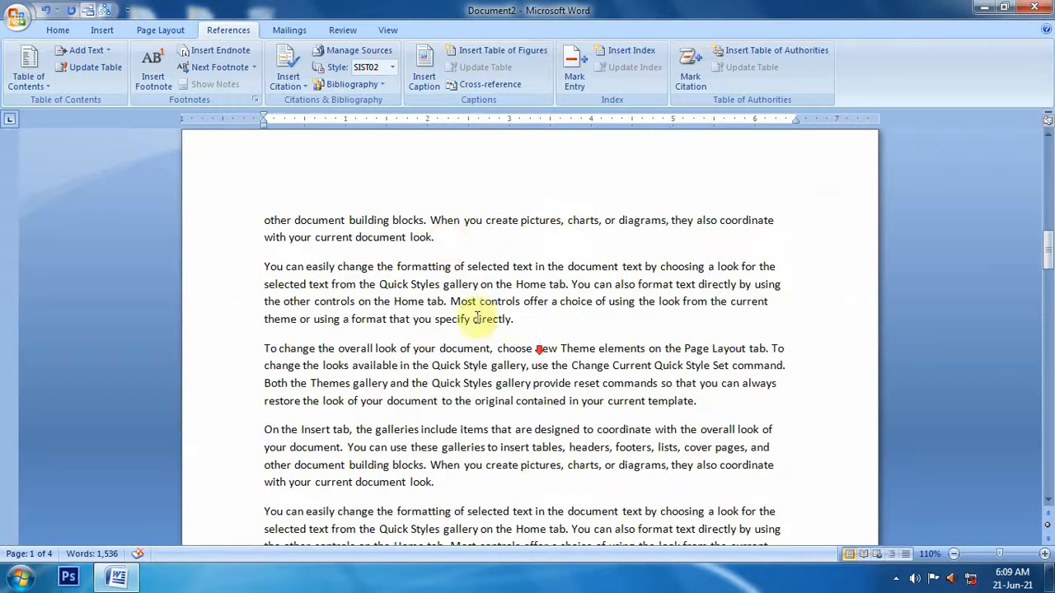
{"action": "left_click", "coordinate": [445, 237]}
{"action": "key", "text": "Return"}
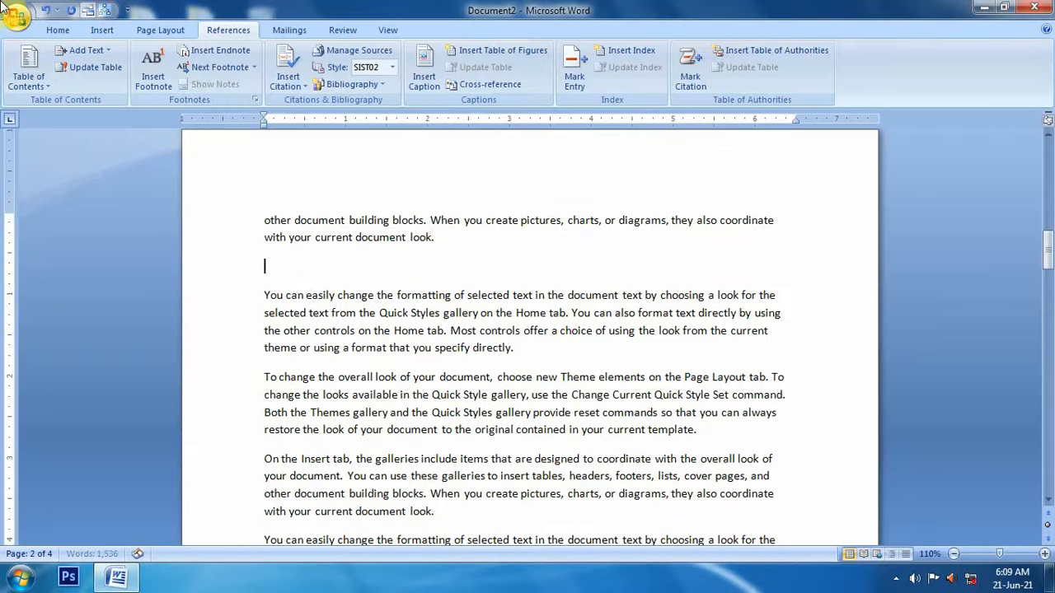
{"action": "left_click", "coordinate": [102, 29]}
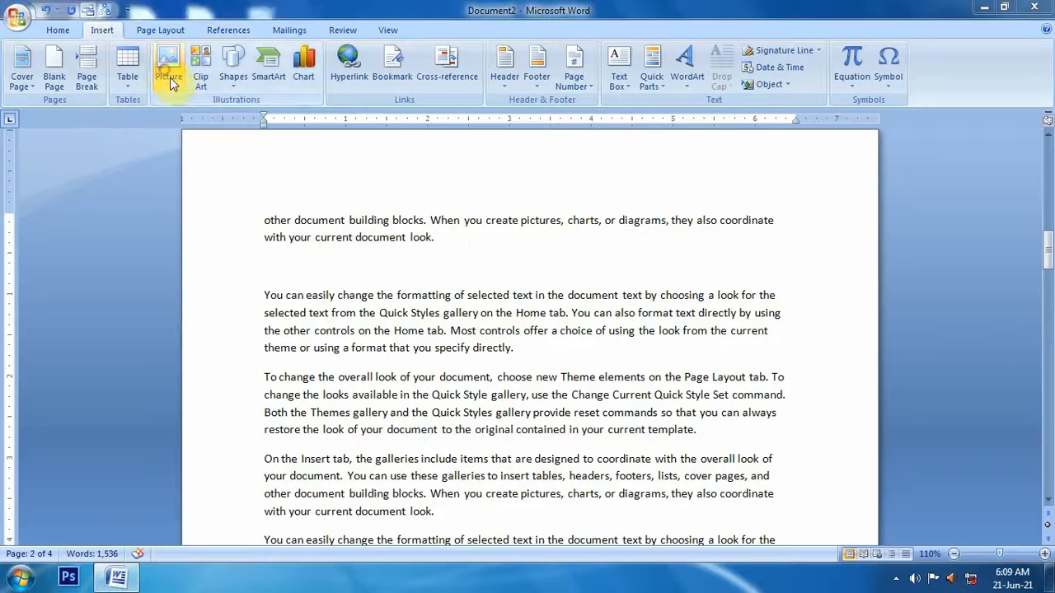
{"action": "left_click", "coordinate": [169, 78]}
{"action": "double_click", "coordinate": [269, 164]}
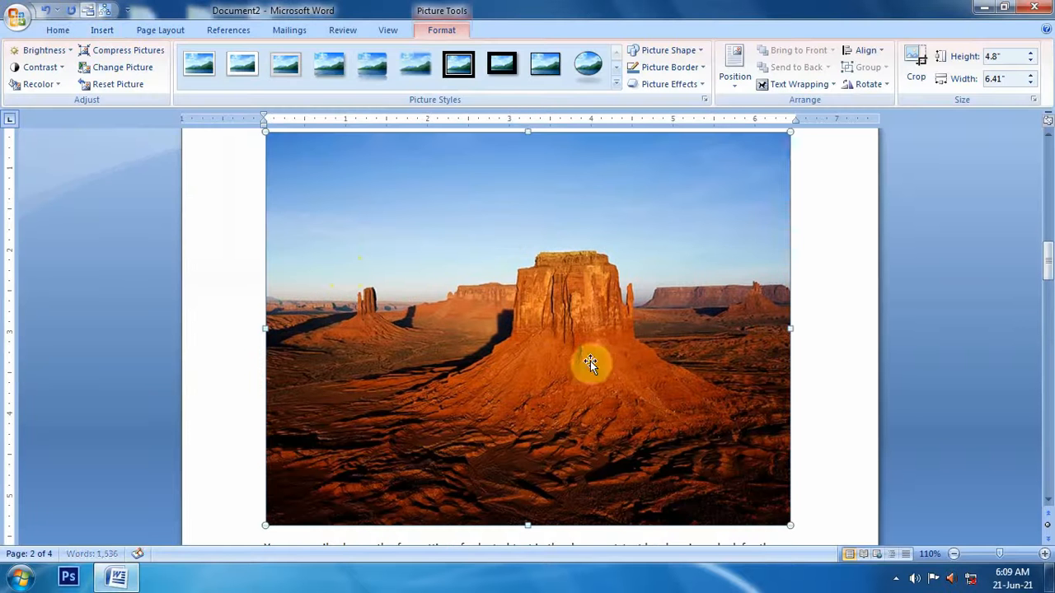
- Add the caption "Figure 2 Desert" below the desert picture
{"action": "left_click", "coordinate": [287, 32]}
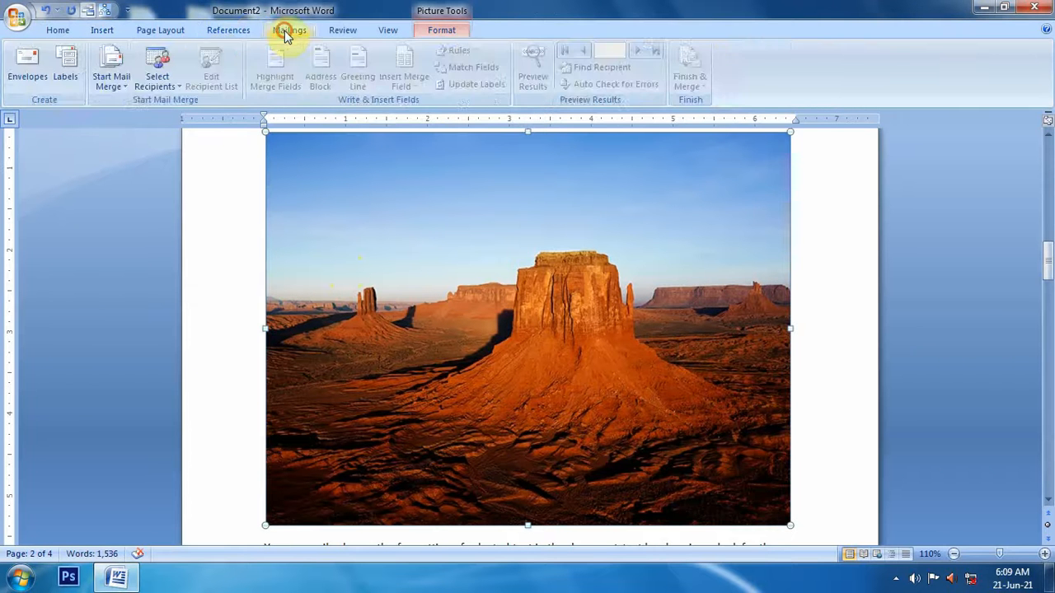
{"action": "left_click", "coordinate": [231, 31]}
{"action": "left_click", "coordinate": [422, 71]}
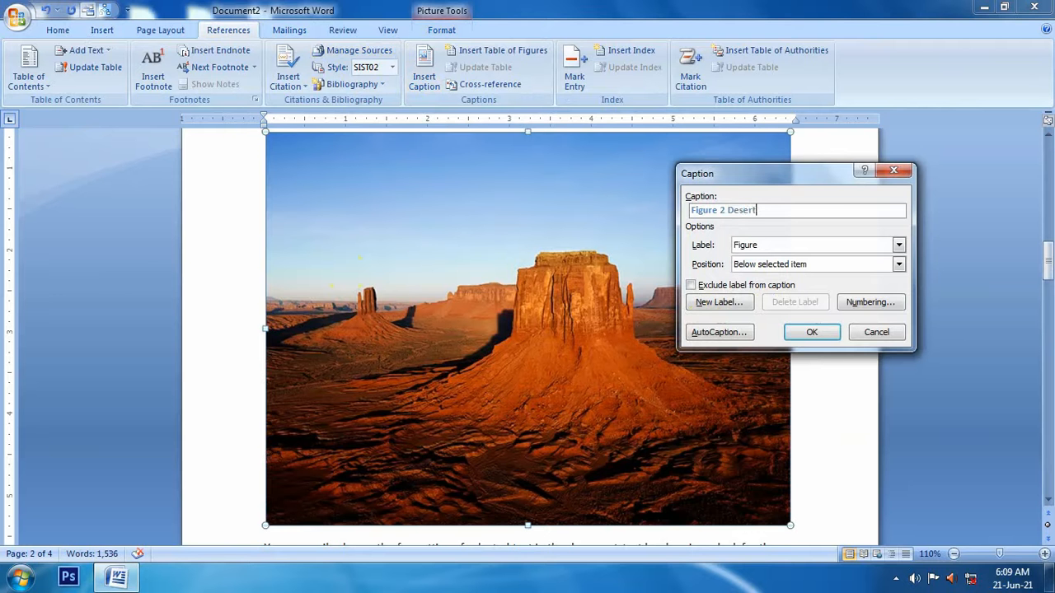
{"action": "left_click", "coordinate": [810, 333]}
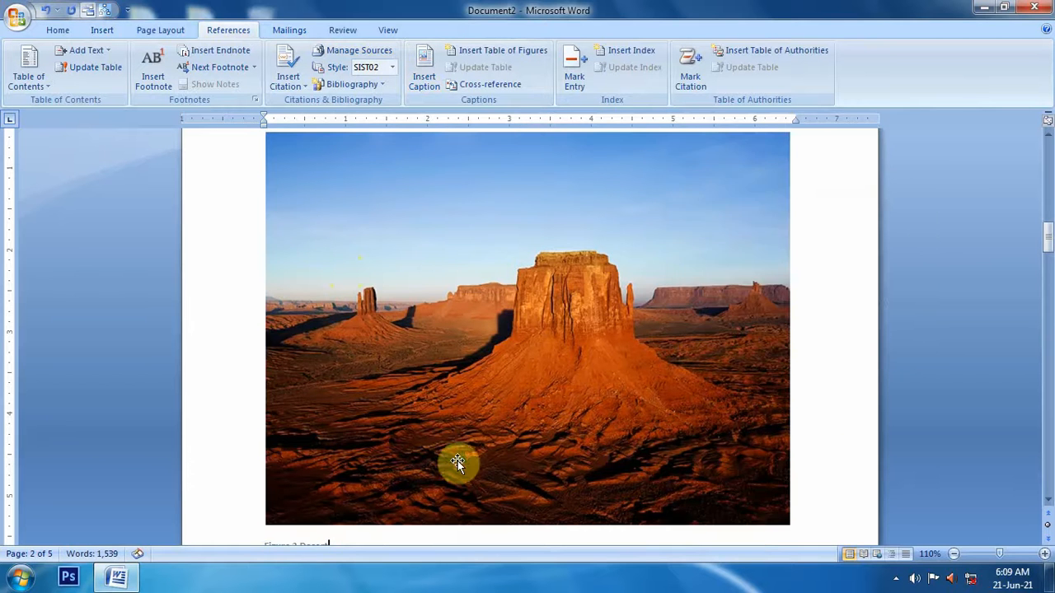
- Insert the Jellyfish sample picture on a new line after the first paragraph of page 3
{"action": "scroll", "coordinate": [424, 470], "scroll_direction": "down", "scroll_amount": 15}
{"action": "scroll", "coordinate": [418, 471], "scroll_direction": "down", "scroll_amount": 5}
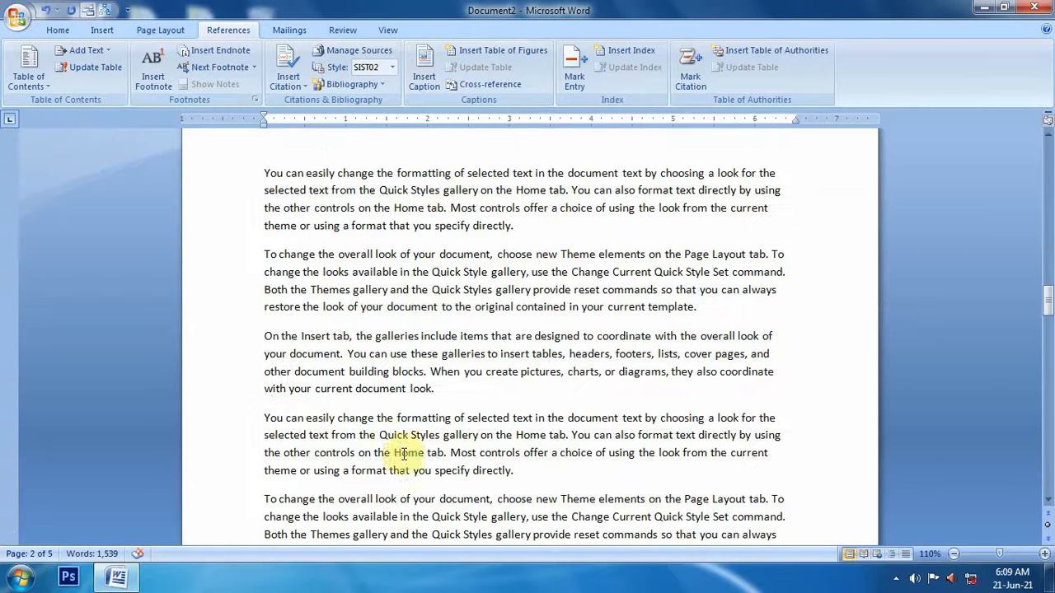
{"action": "left_click", "coordinate": [542, 231]}
{"action": "key", "text": "Return"}
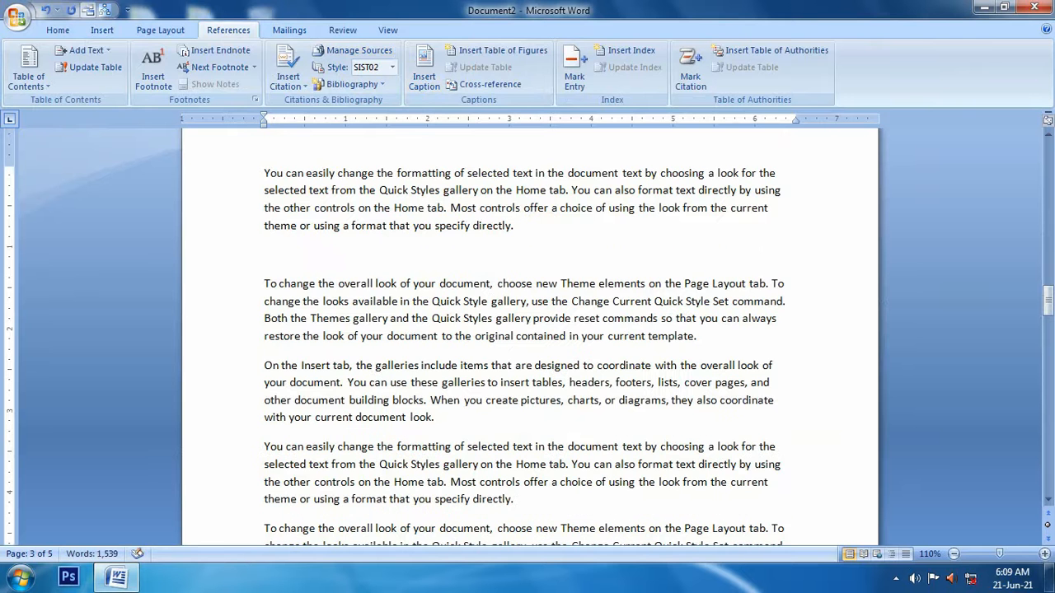
{"action": "left_click", "coordinate": [113, 33]}
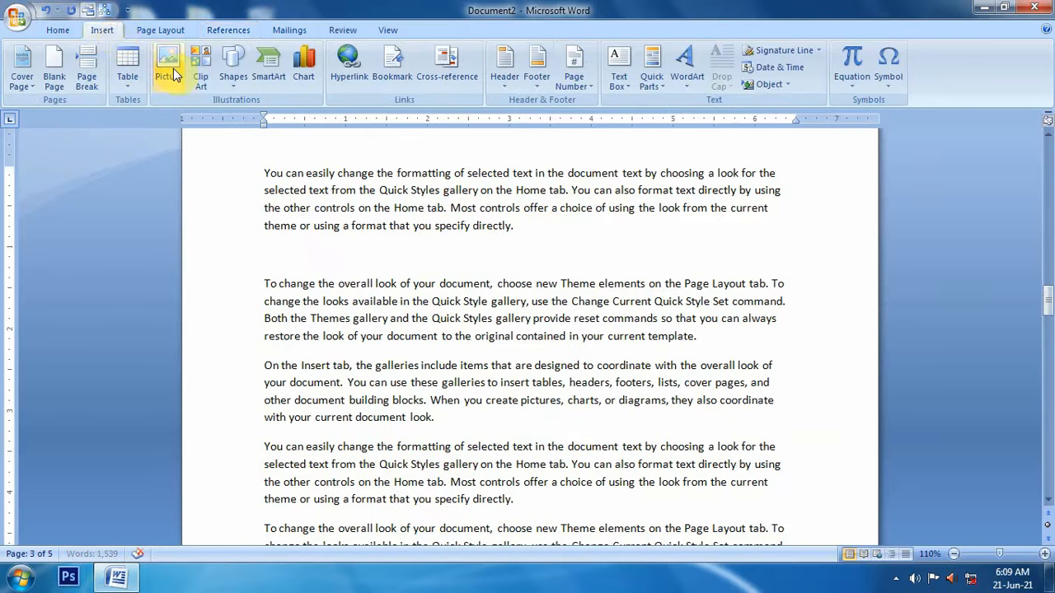
{"action": "left_click", "coordinate": [180, 71]}
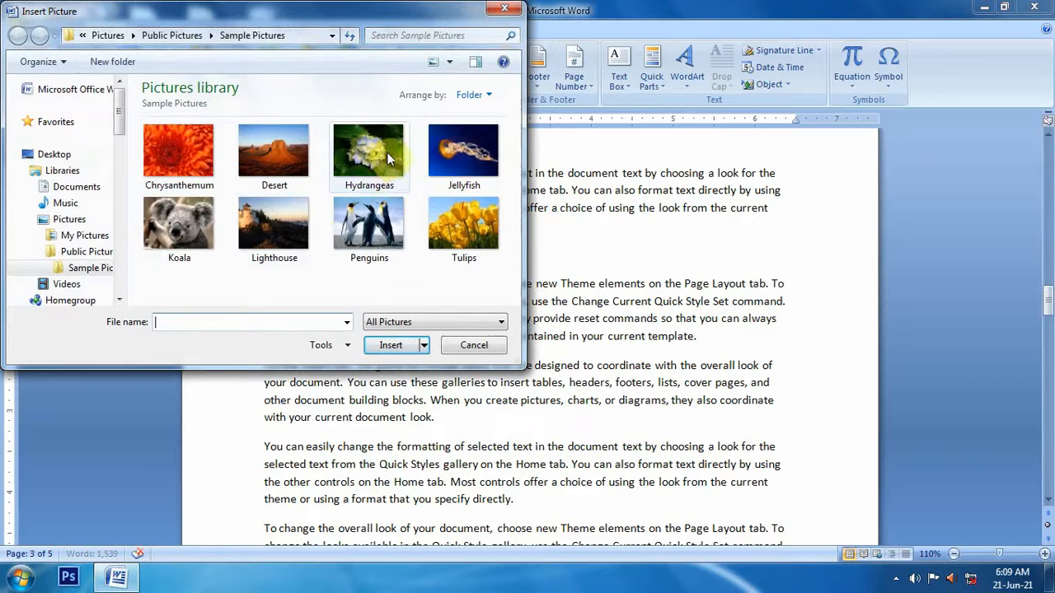
{"action": "double_click", "coordinate": [464, 161]}
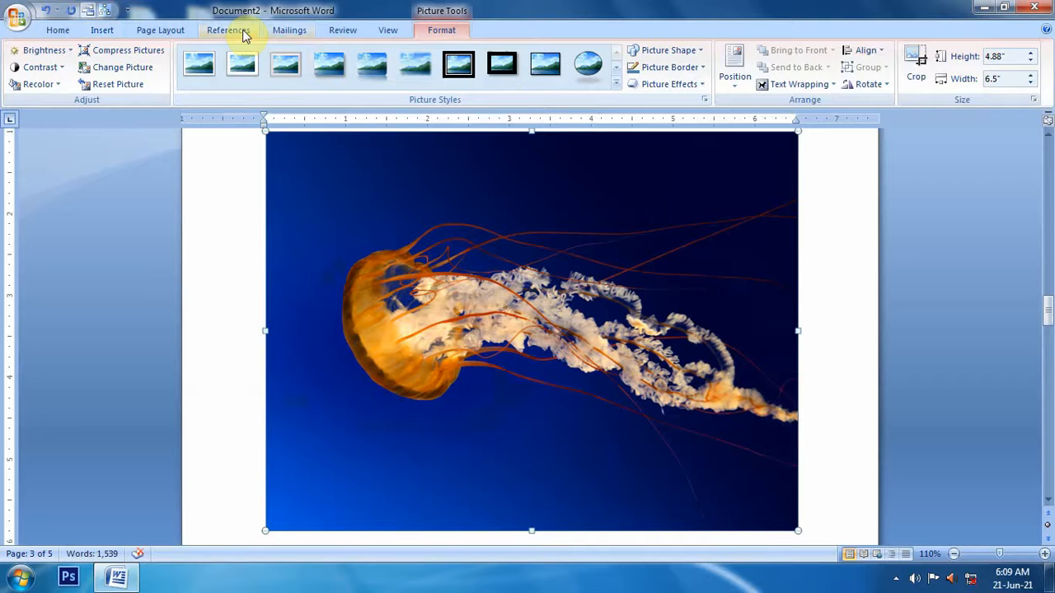
- Add a "Figure 3" caption with the jellyfish's name below the jellyfish picture
{"action": "left_click", "coordinate": [243, 31]}
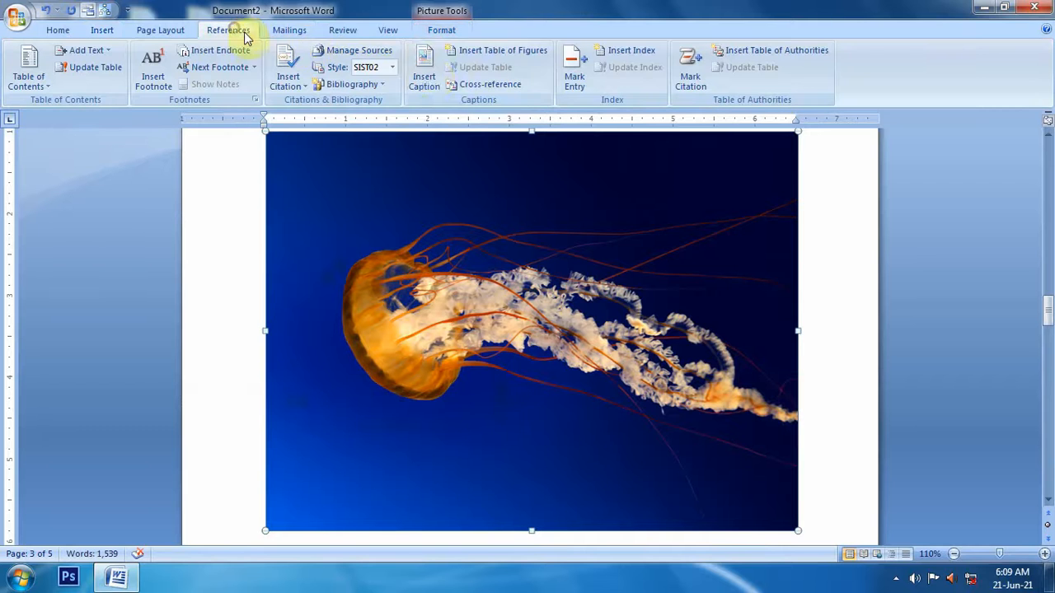
{"action": "left_click", "coordinate": [424, 71]}
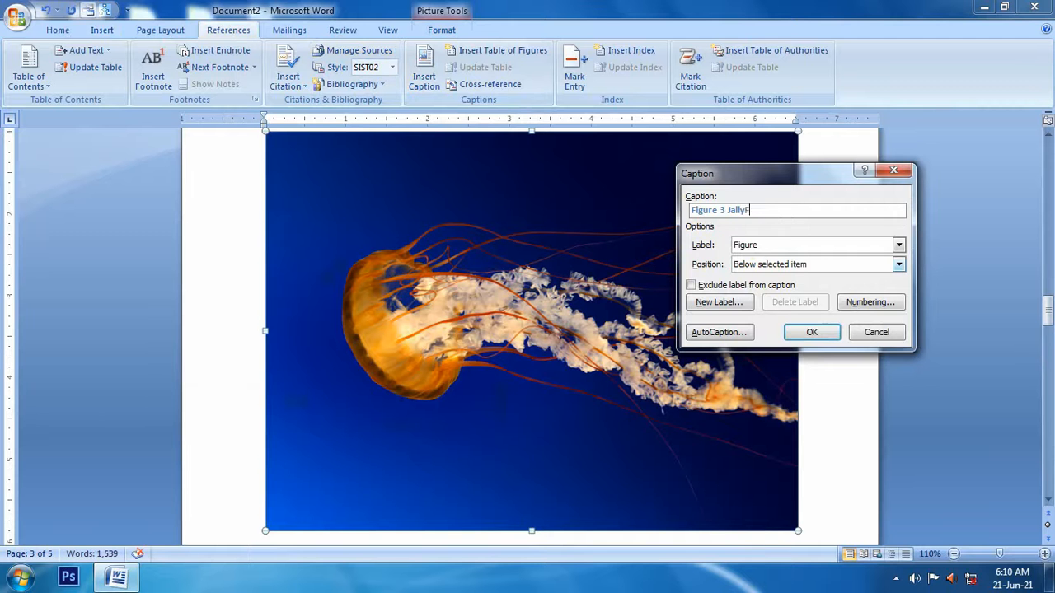
{"action": "left_click", "coordinate": [810, 329]}
- Insert the Tulips sample picture on page 4, on a new line after the paragraph ending "in your current template"
{"action": "scroll", "coordinate": [280, 516], "scroll_direction": "down", "scroll_amount": 15}
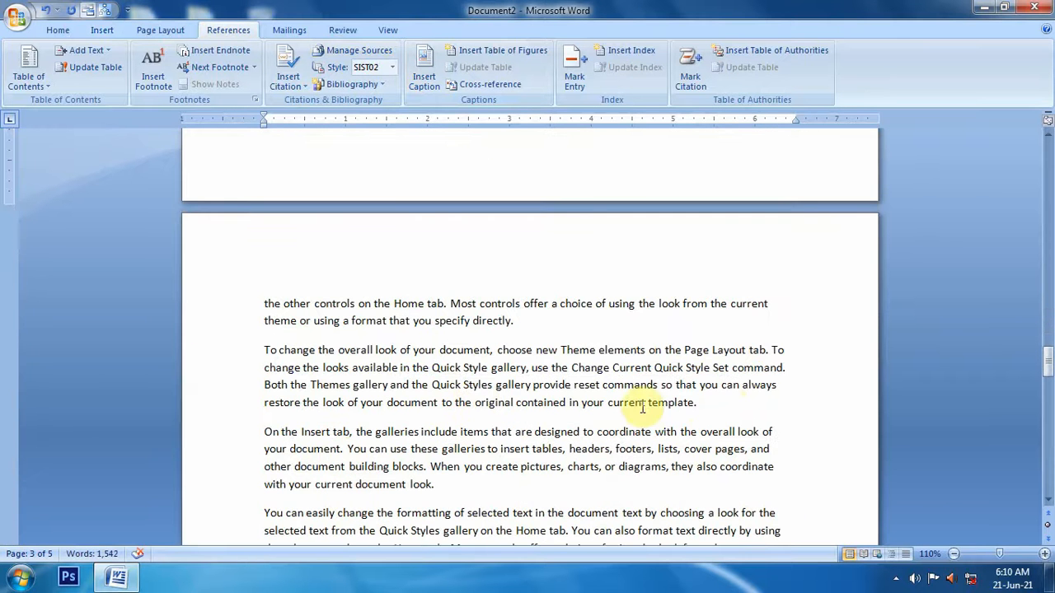
{"action": "left_click", "coordinate": [725, 405]}
{"action": "key", "text": "Return"}
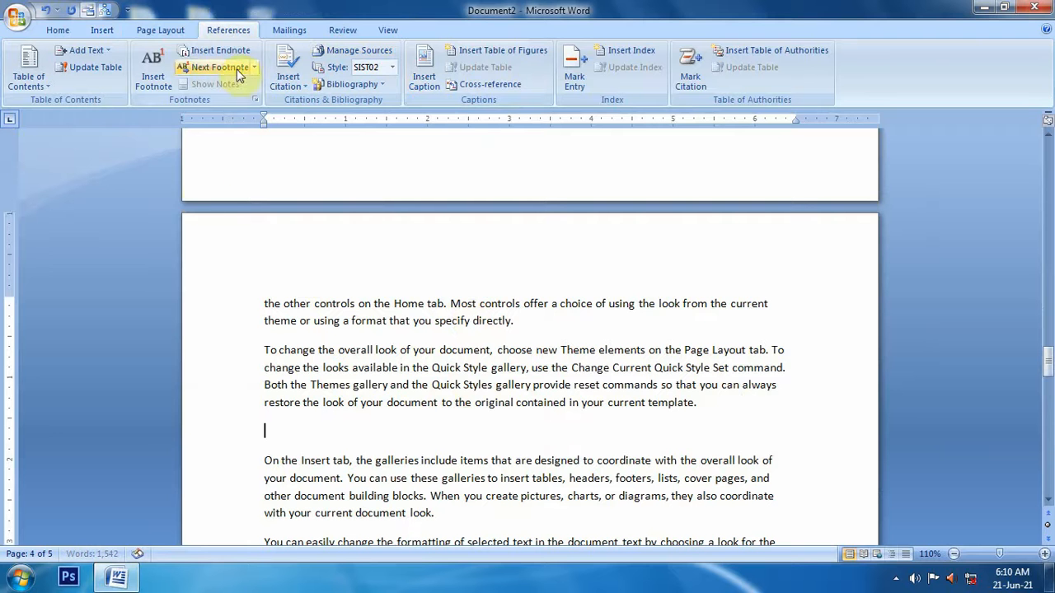
{"action": "left_click", "coordinate": [102, 29]}
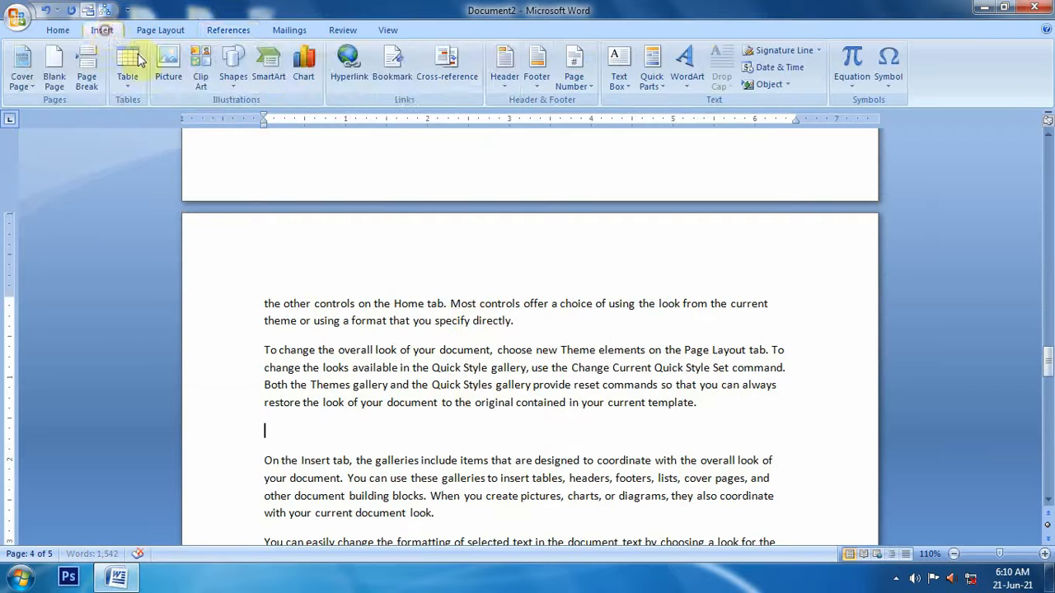
{"action": "left_click", "coordinate": [164, 66]}
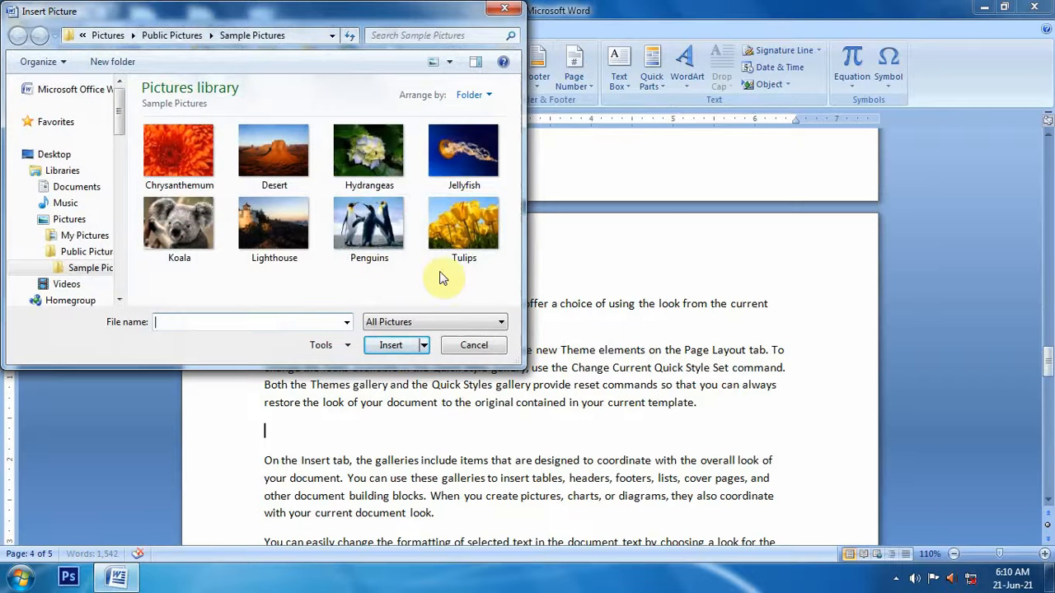
{"action": "double_click", "coordinate": [458, 231]}
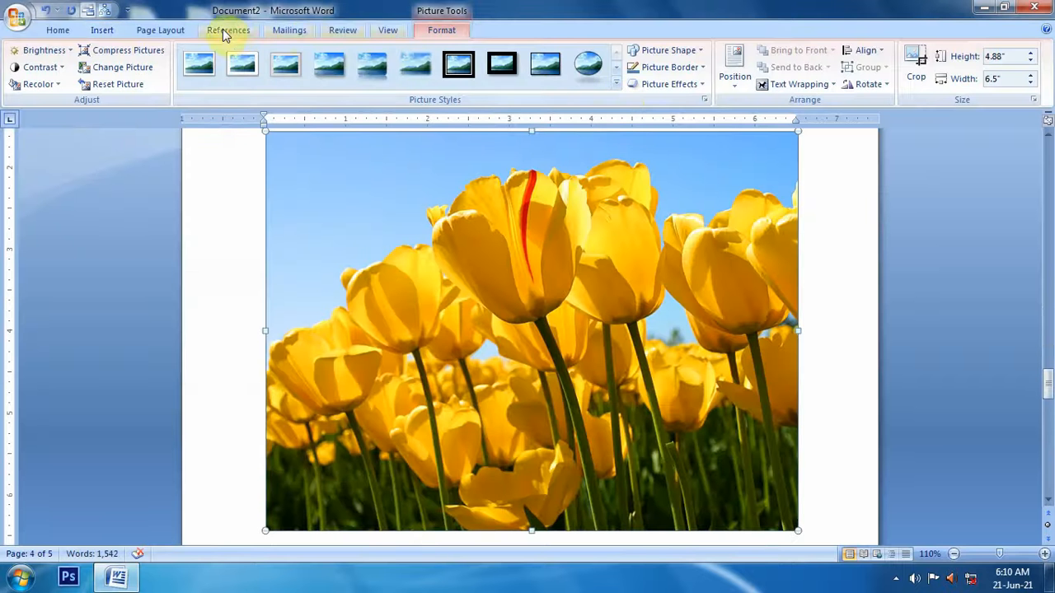
- Add the caption "Figure 4 Tulips" below the tulips picture
{"action": "left_click", "coordinate": [303, 34]}
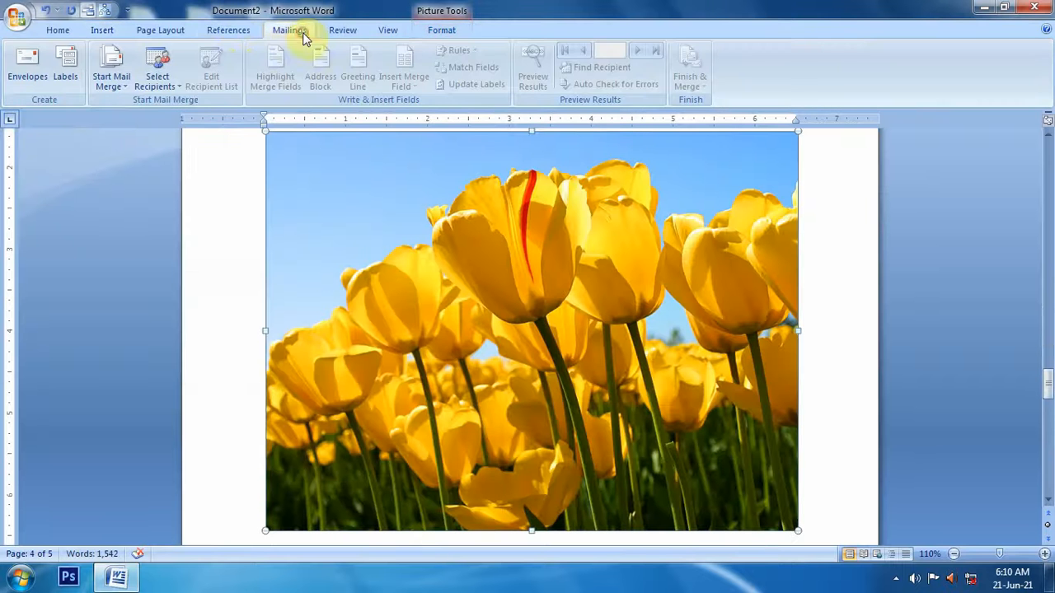
{"action": "left_click", "coordinate": [236, 29]}
{"action": "left_click", "coordinate": [420, 89]}
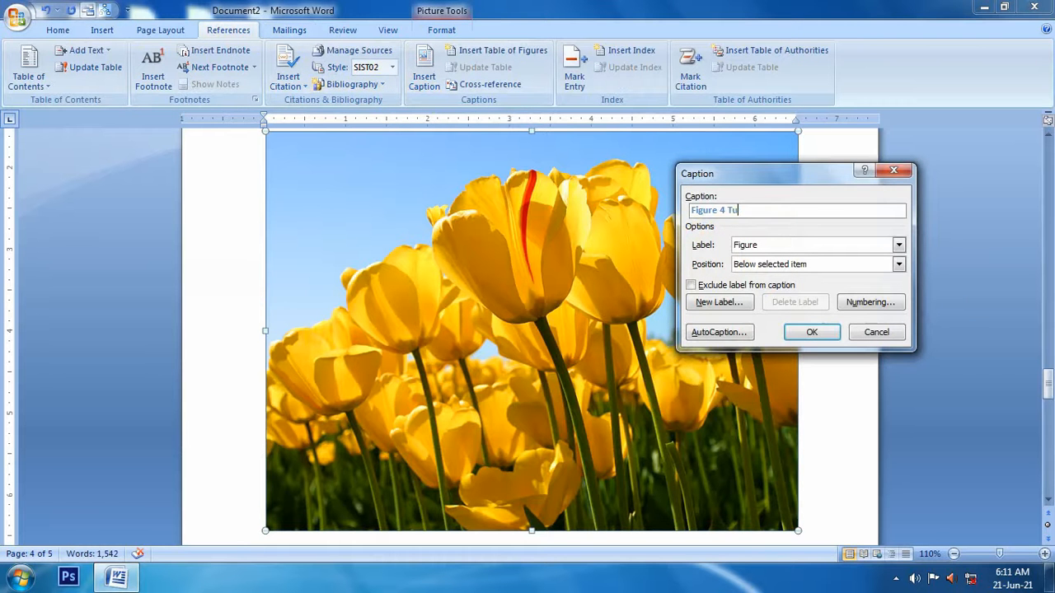
{"action": "left_click", "coordinate": [824, 332]}
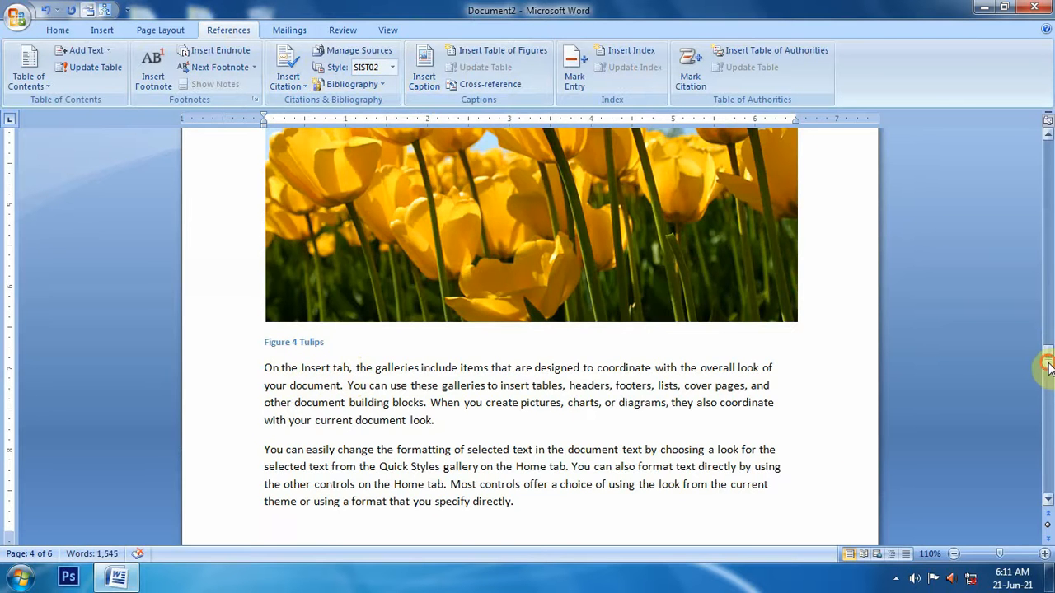
- Start a table of figures on the empty line at the end of the document and choose the Classic format
{"action": "left_click_drag", "start_coordinate": [1048, 365], "coordinate": [1049, 451]}
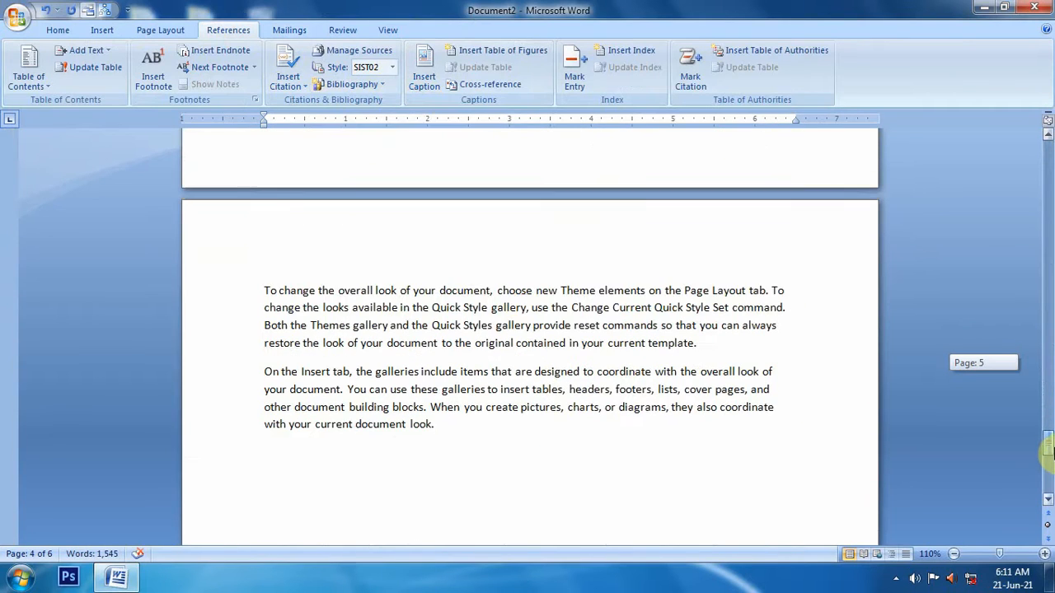
{"action": "left_click", "coordinate": [284, 464]}
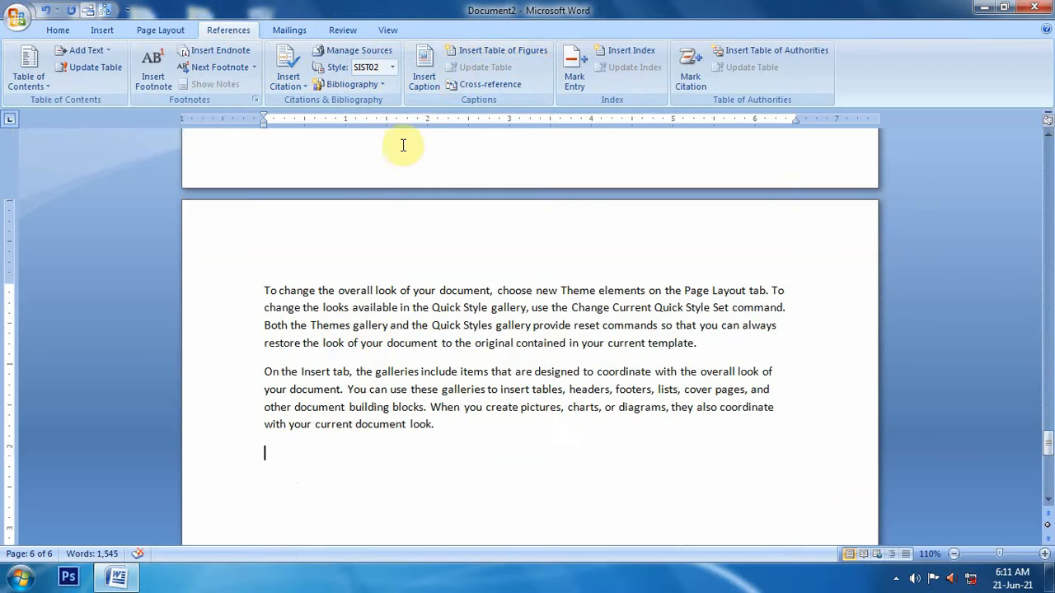
{"action": "left_click", "coordinate": [494, 53]}
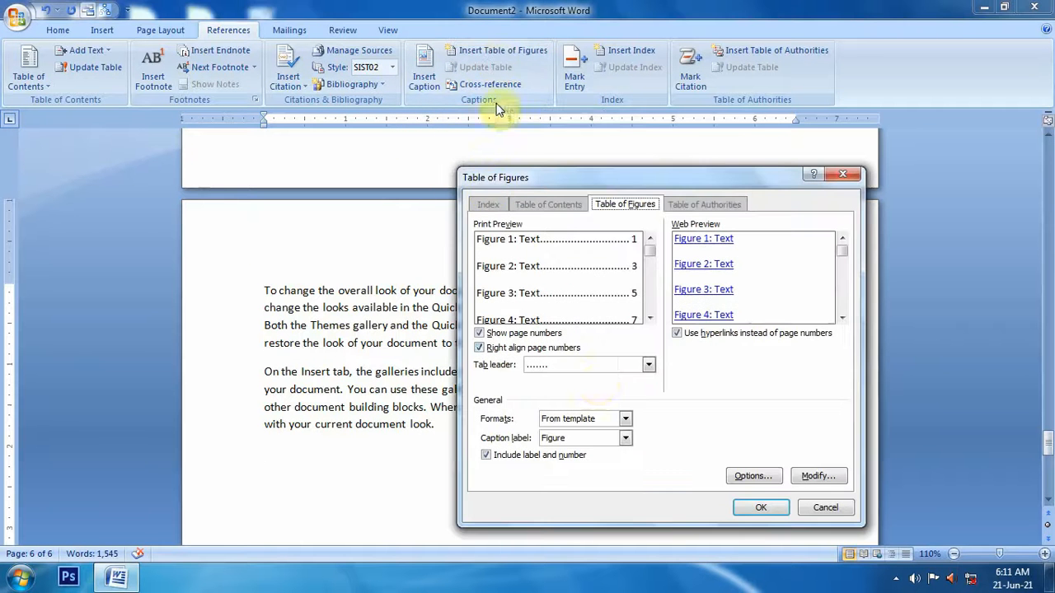
{"action": "left_click", "coordinate": [587, 421]}
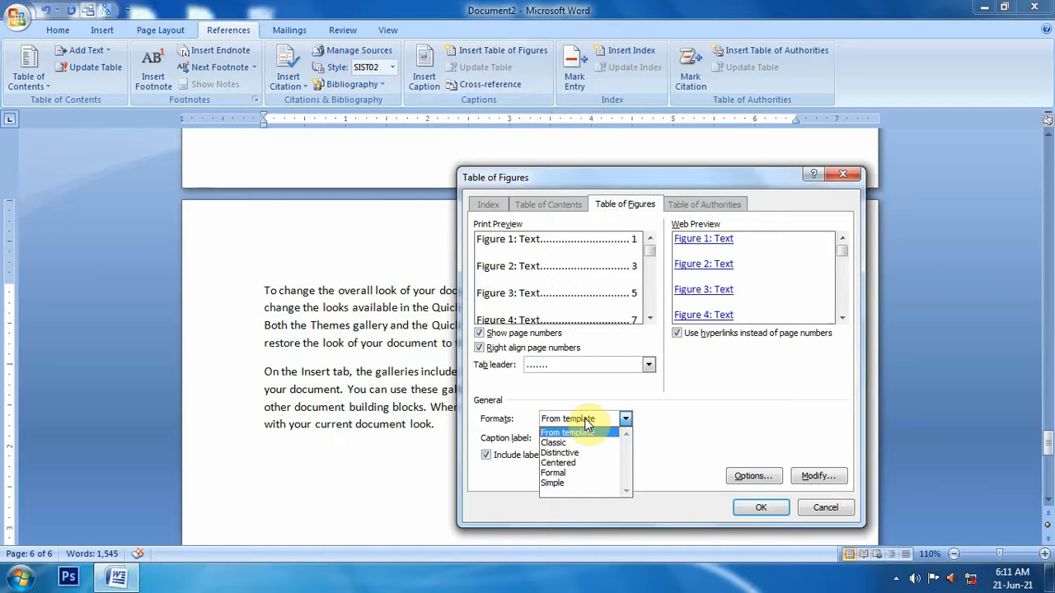
{"action": "key", "text": "Down"}
{"action": "key", "text": "Down"}
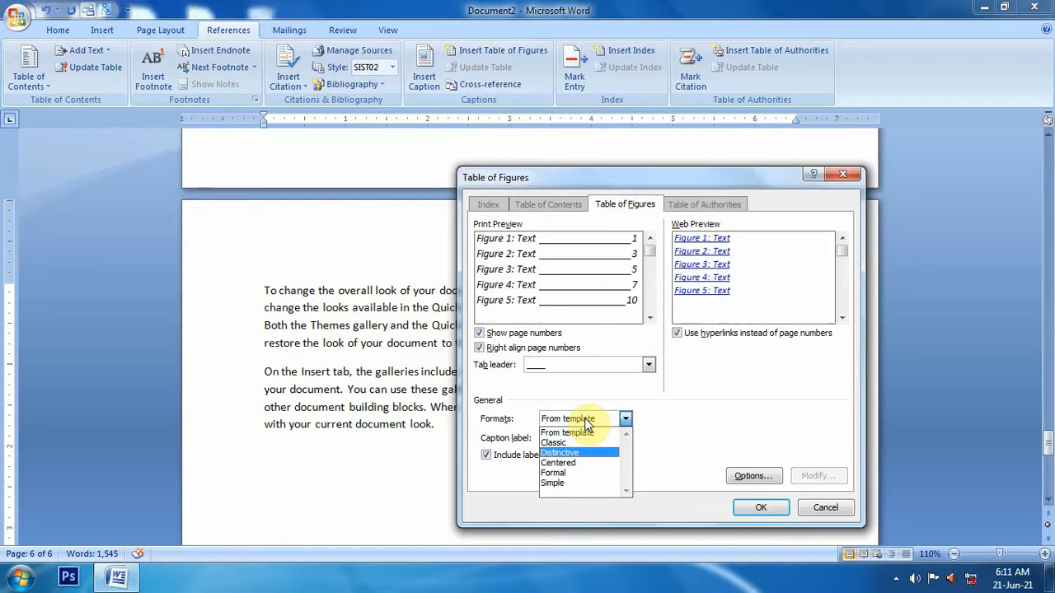
{"action": "key", "text": "Down"}
{"action": "key", "text": "Up"}
{"action": "key", "text": "Up"}
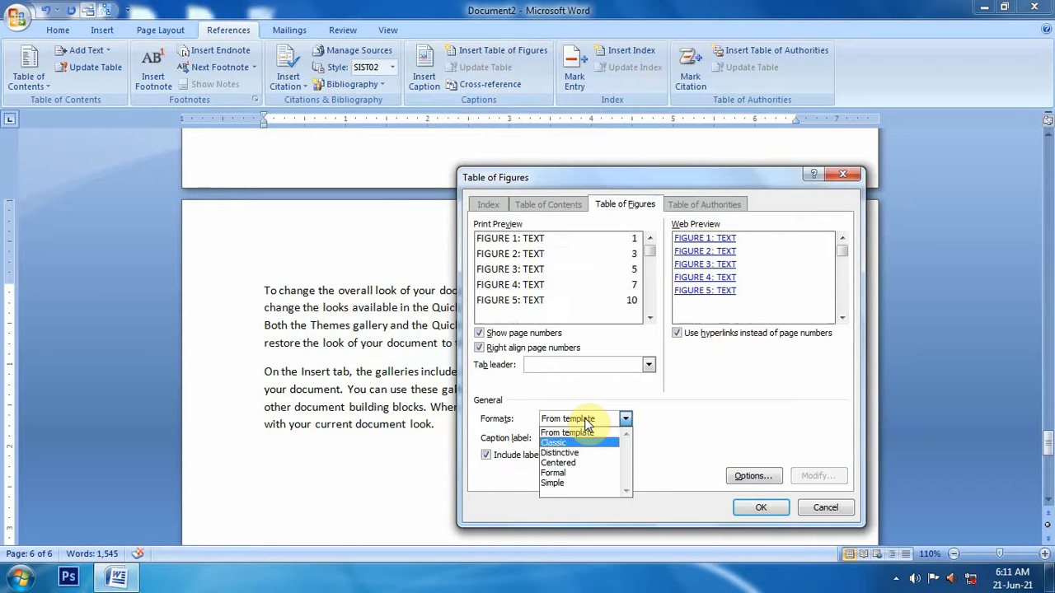
{"action": "left_click", "coordinate": [550, 443]}
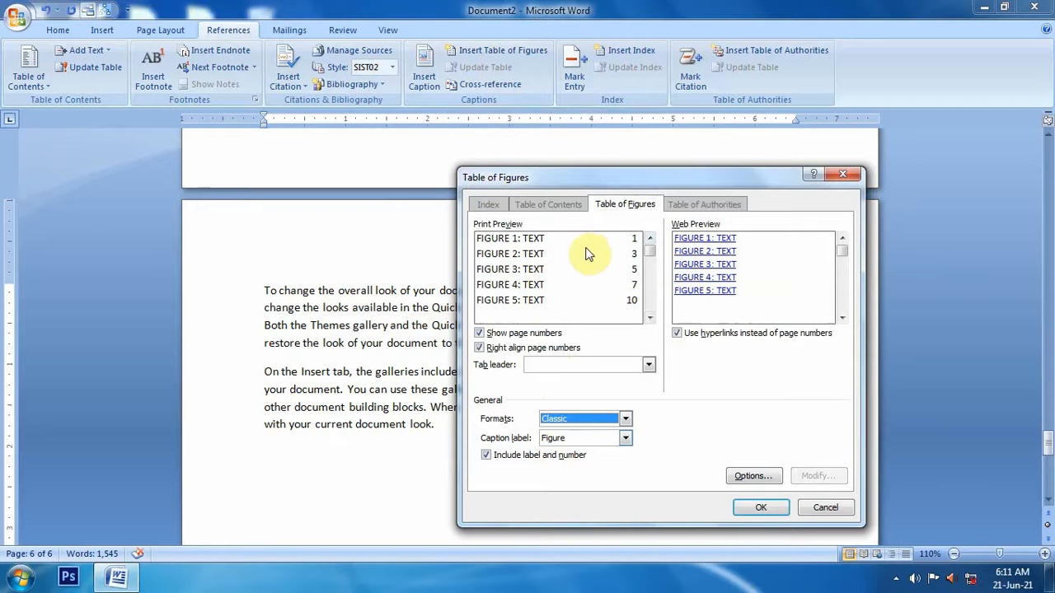
- Set the tab leader to the solid underline style and insert the table of figures
{"action": "left_click", "coordinate": [647, 364]}
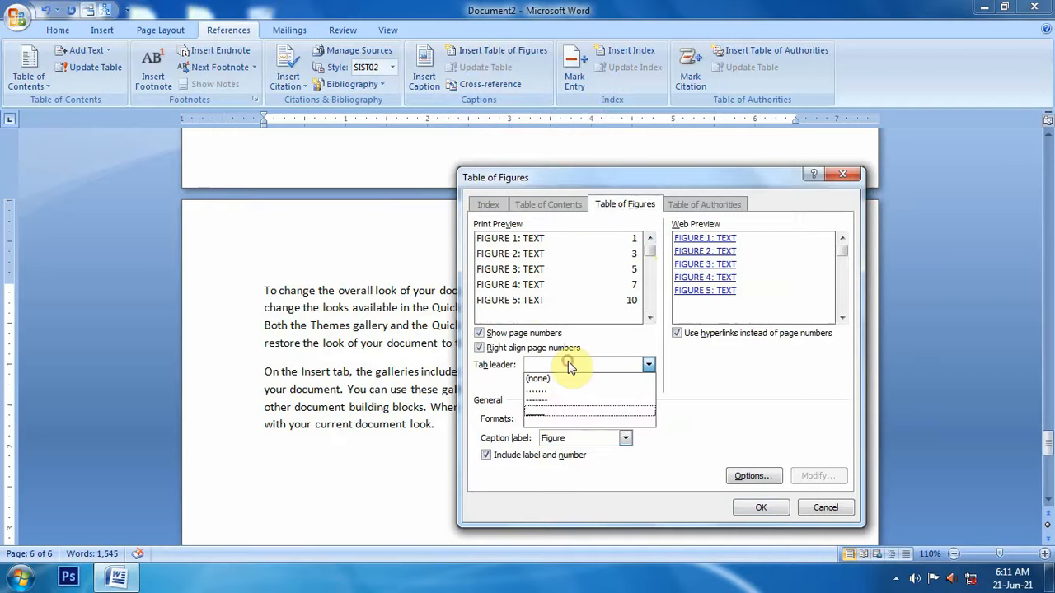
{"action": "left_click", "coordinate": [551, 412]}
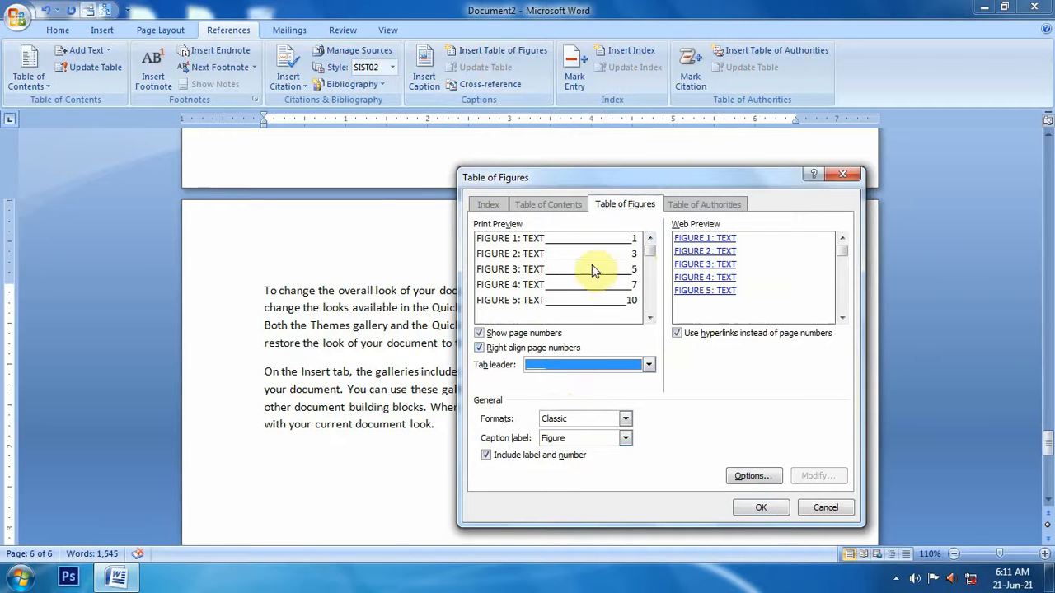
{"action": "left_click", "coordinate": [767, 509]}
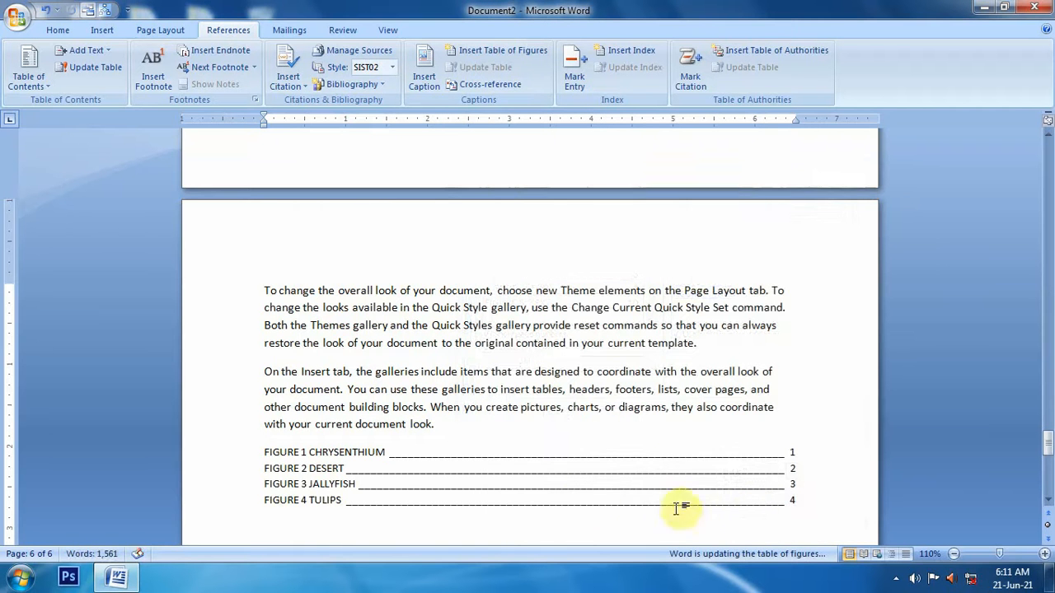
- Follow the Figure 1 and Figure 4 links in the table of figures, returning to the table after each
{"action": "left_click", "coordinate": [340, 455], "text": "ctrl"}
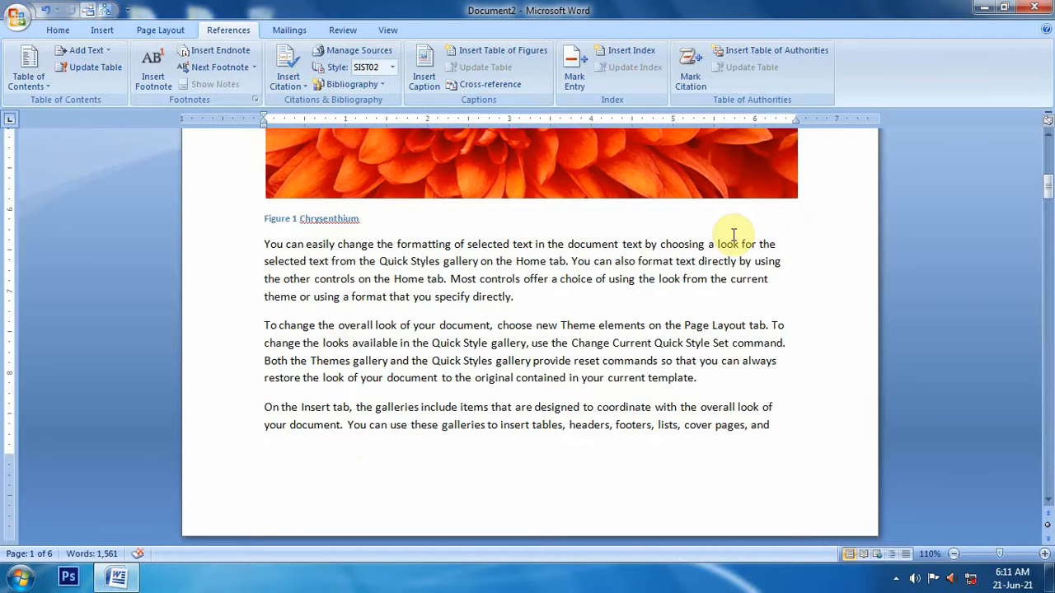
{"action": "key", "text": "ctrl+End"}
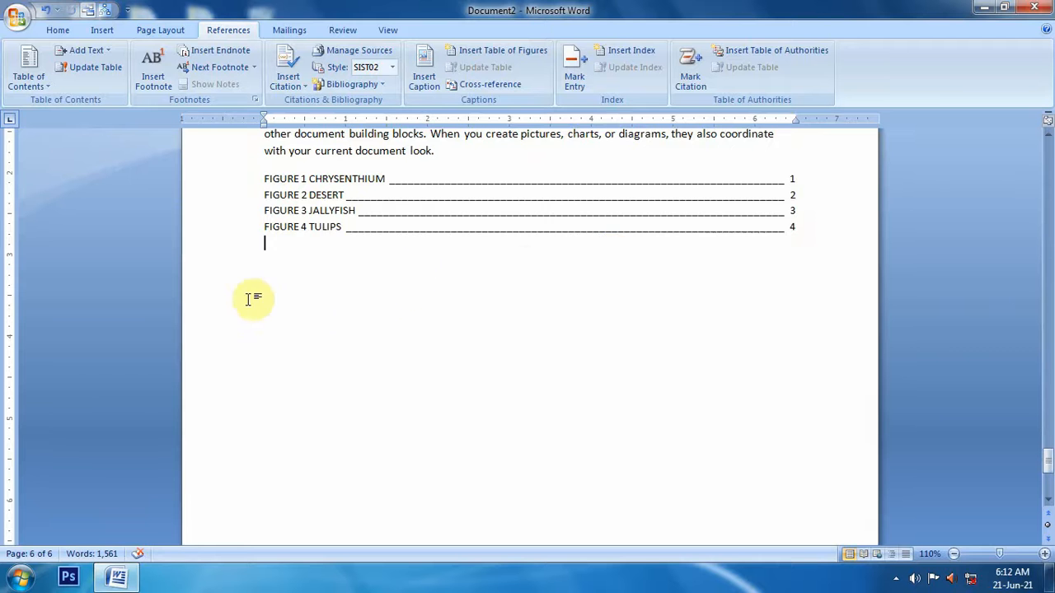
{"action": "scroll", "coordinate": [248, 298], "scroll_direction": "up", "scroll_amount": 2}
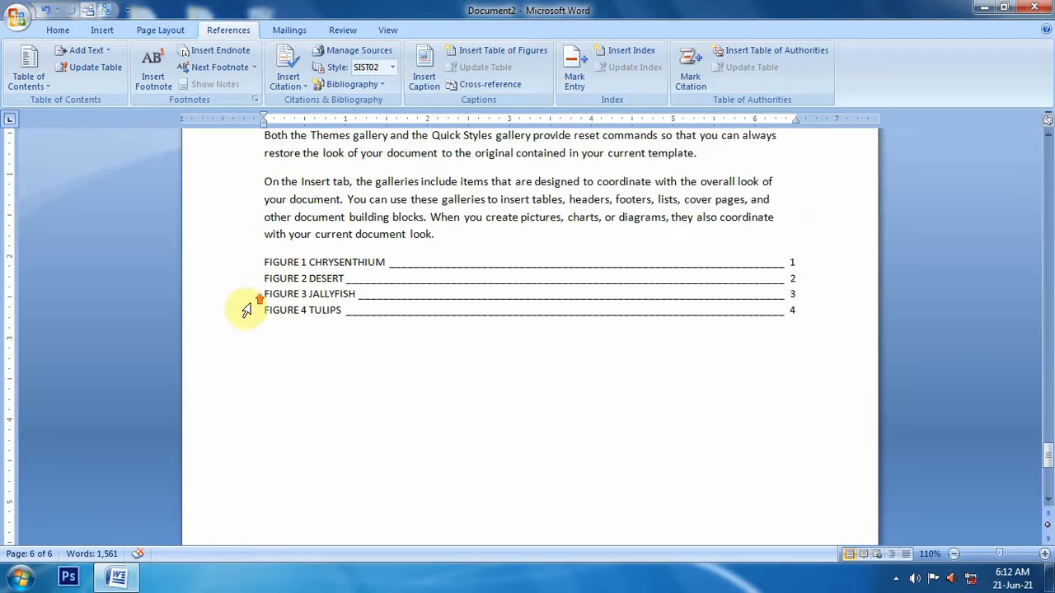
{"action": "left_click", "coordinate": [323, 311]}
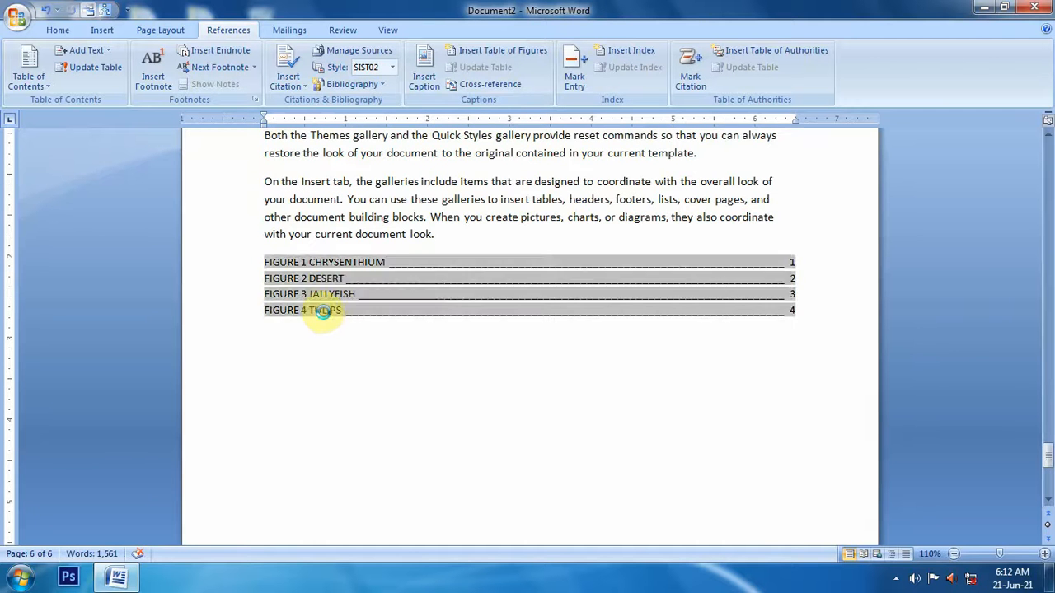
{"action": "left_click", "coordinate": [323, 311], "text": "ctrl"}
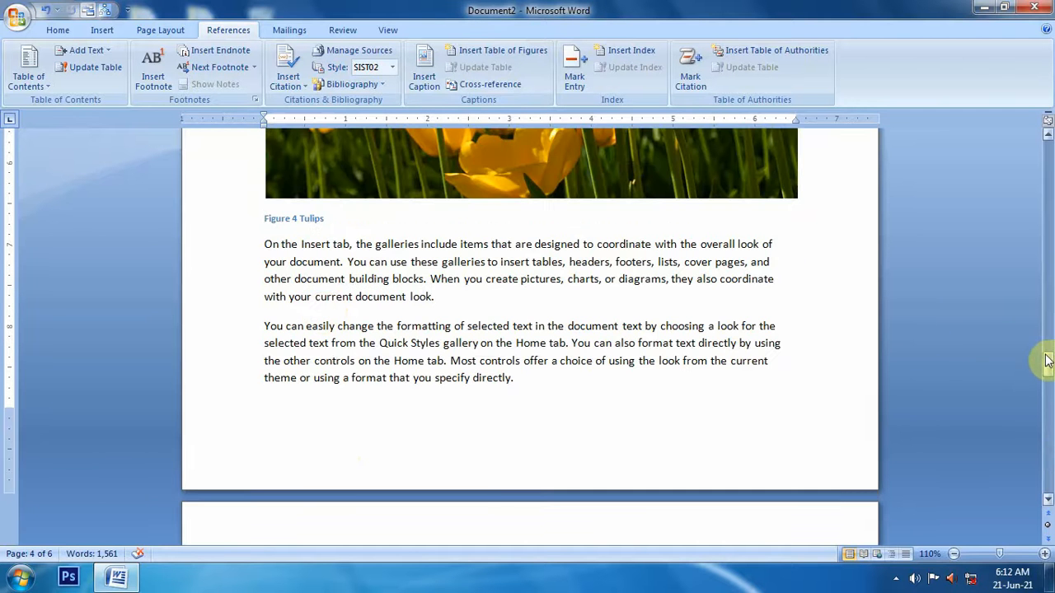
{"action": "left_click_drag", "start_coordinate": [1045, 363], "coordinate": [1043, 495]}
{"action": "scroll", "coordinate": [572, 360], "scroll_direction": "up", "scroll_amount": 8}
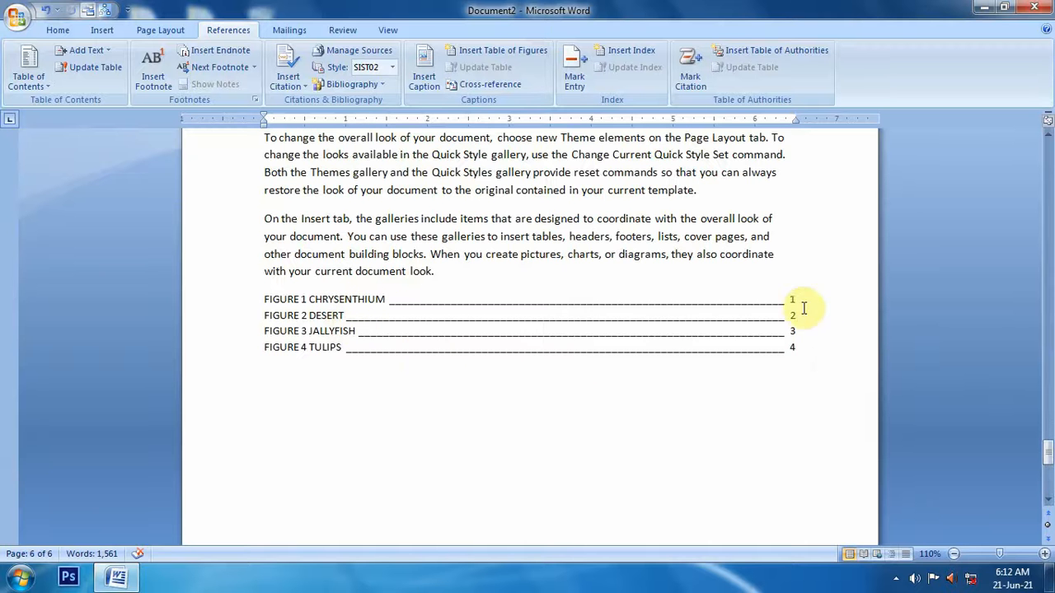
{"action": "left_click", "coordinate": [794, 299]}
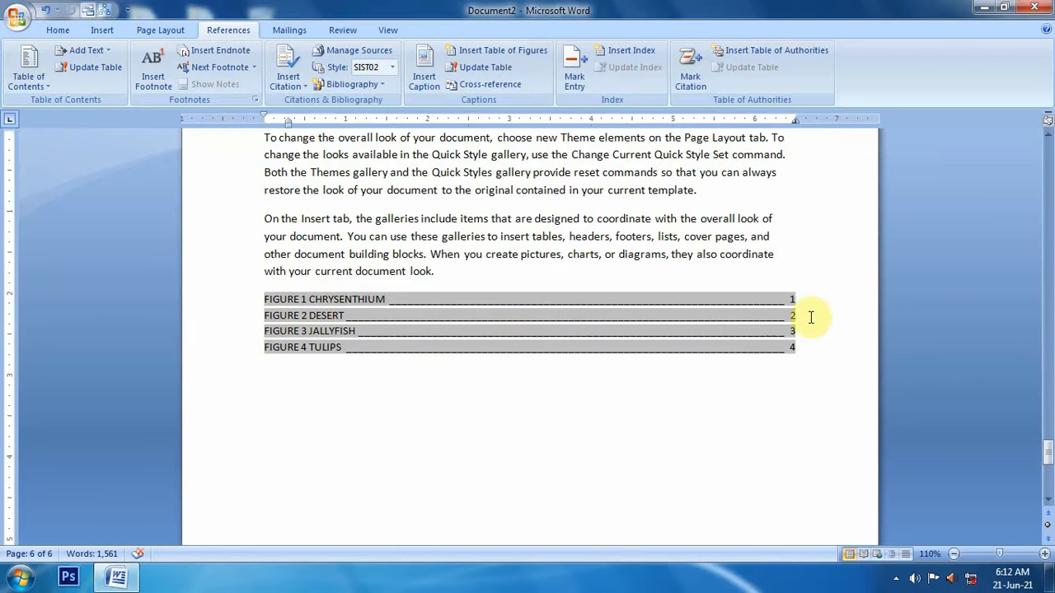
{"action": "left_click", "coordinate": [812, 352]}
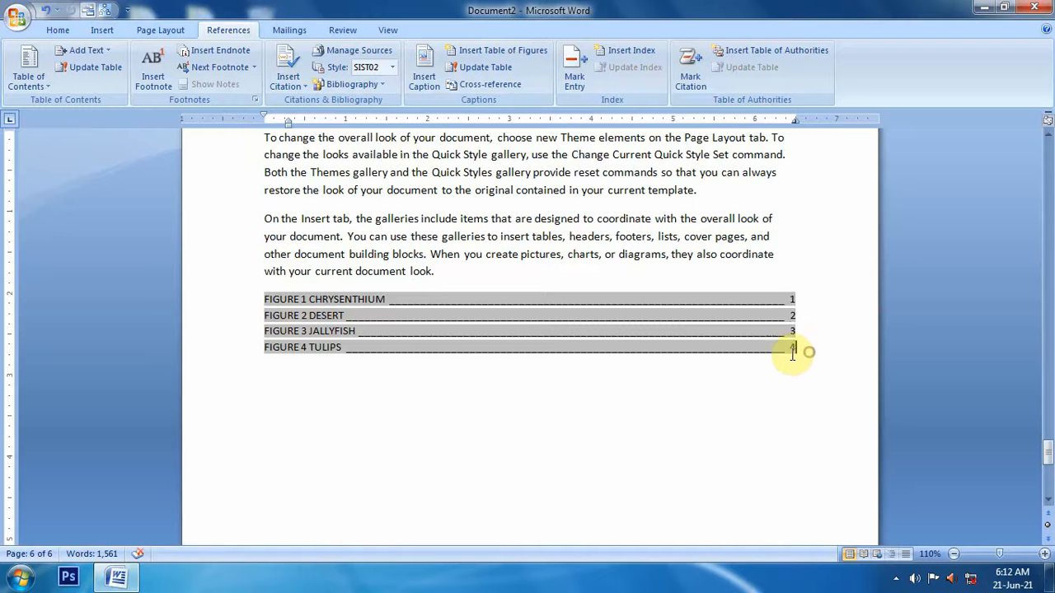
{"action": "left_click_drag", "start_coordinate": [246, 306], "coordinate": [246, 355]}
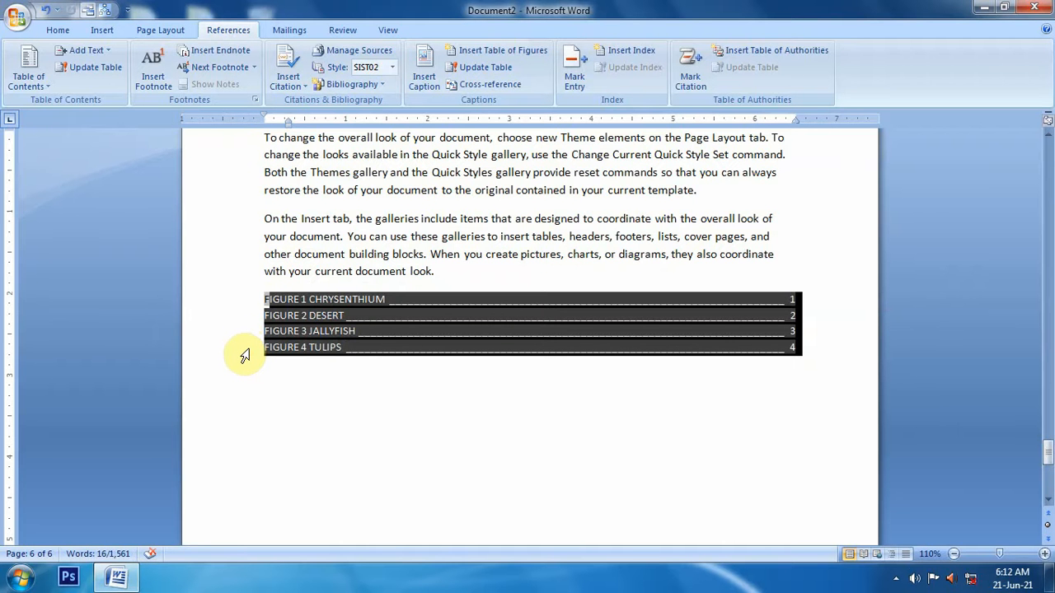
{"action": "left_click", "coordinate": [396, 466]}
- Insert the Koala sample picture on page 5, on a new line after a paragraph ending "with your current document look"
{"action": "scroll", "coordinate": [396, 466], "scroll_direction": "up", "scroll_amount": 10}
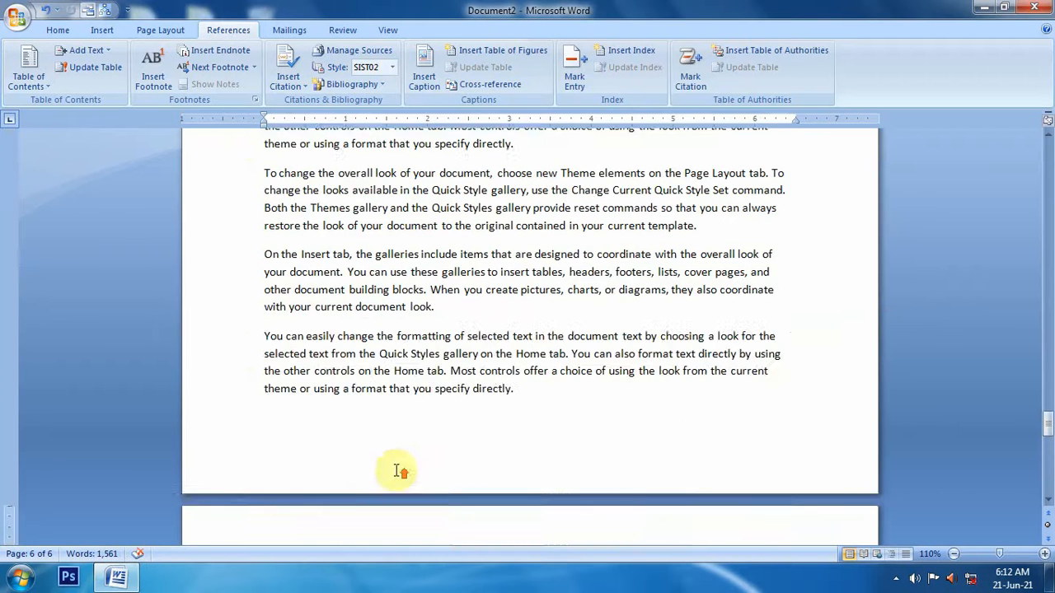
{"action": "scroll", "coordinate": [396, 466], "scroll_direction": "up", "scroll_amount": 15}
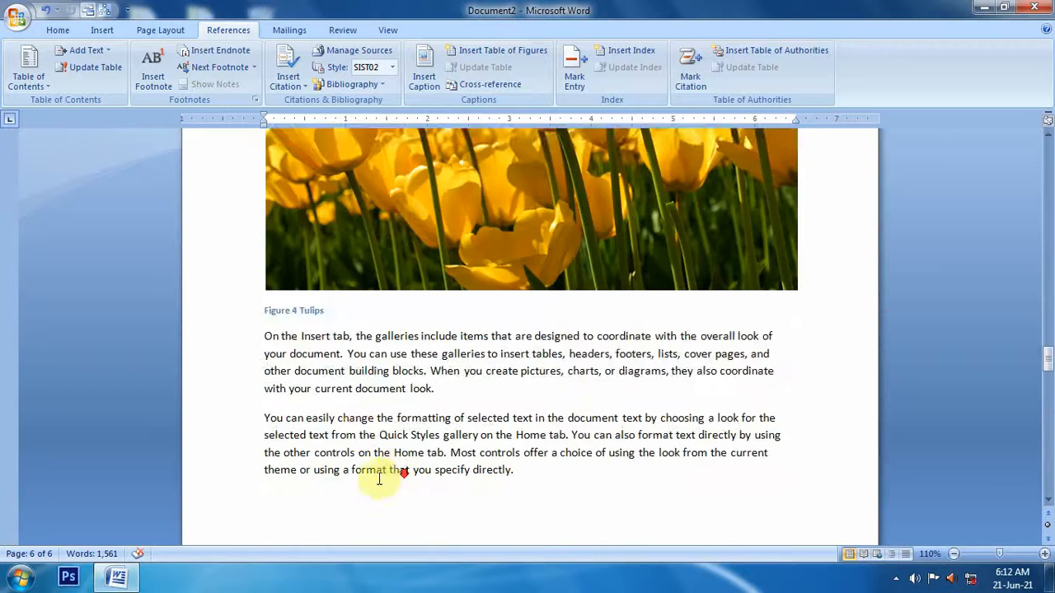
{"action": "scroll", "coordinate": [365, 488], "scroll_direction": "down", "scroll_amount": 3}
{"action": "left_click", "coordinate": [449, 280]}
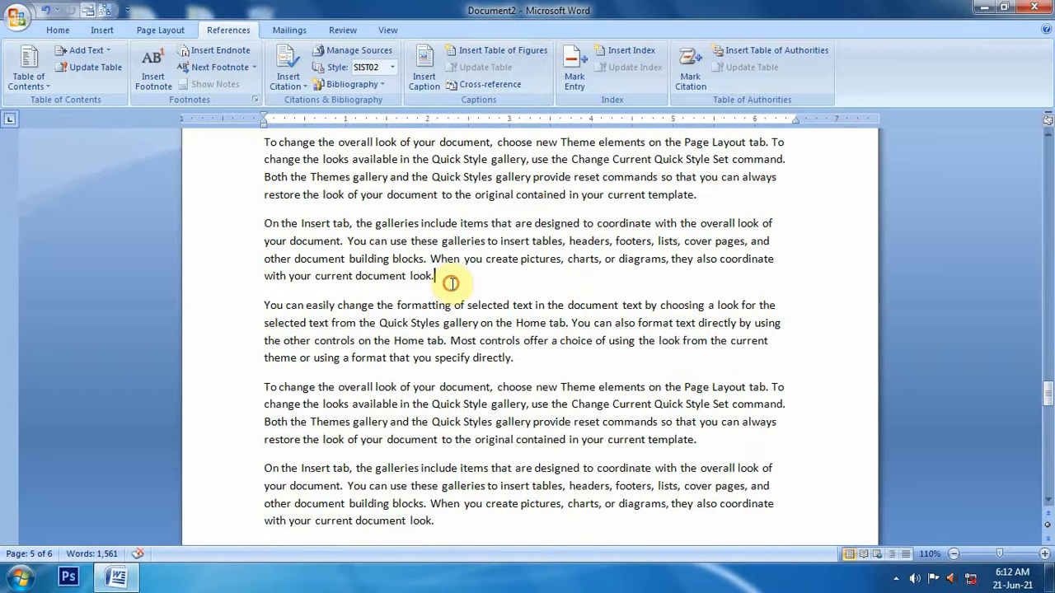
{"action": "key", "text": "Return"}
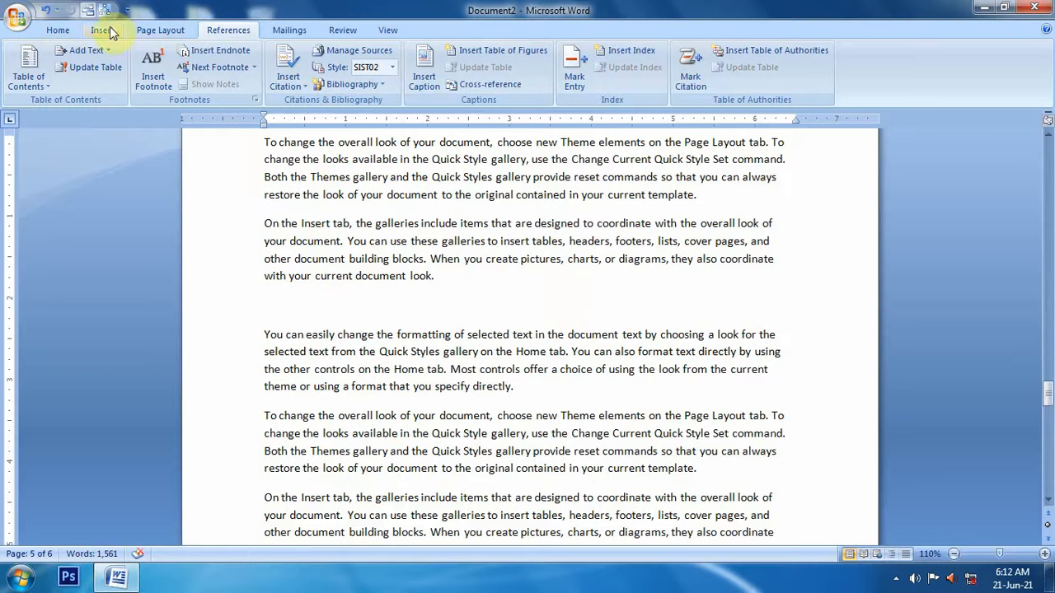
{"action": "left_click", "coordinate": [103, 29]}
{"action": "left_click", "coordinate": [166, 81]}
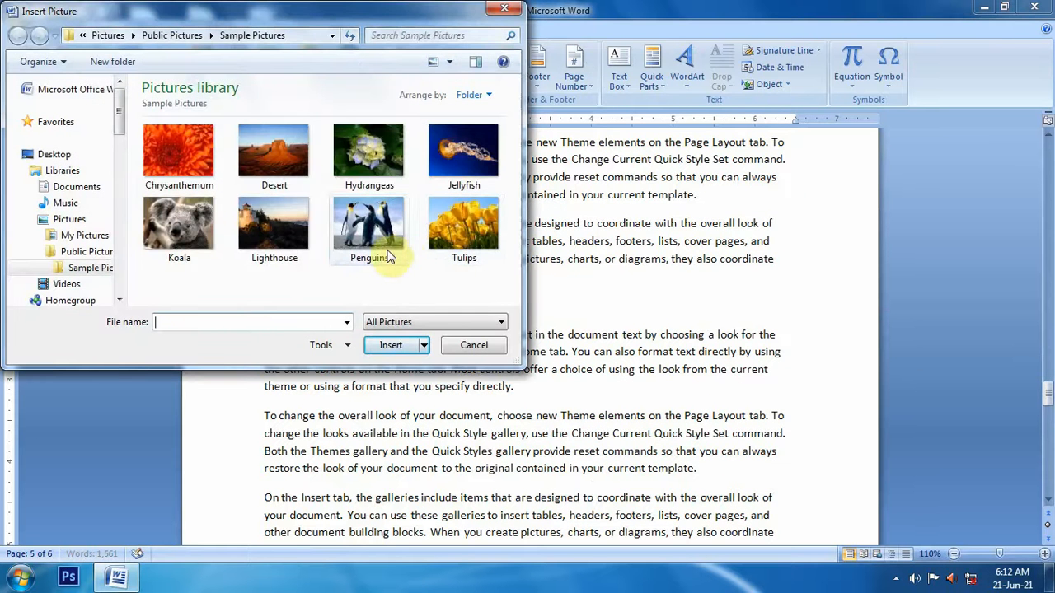
{"action": "double_click", "coordinate": [175, 229]}
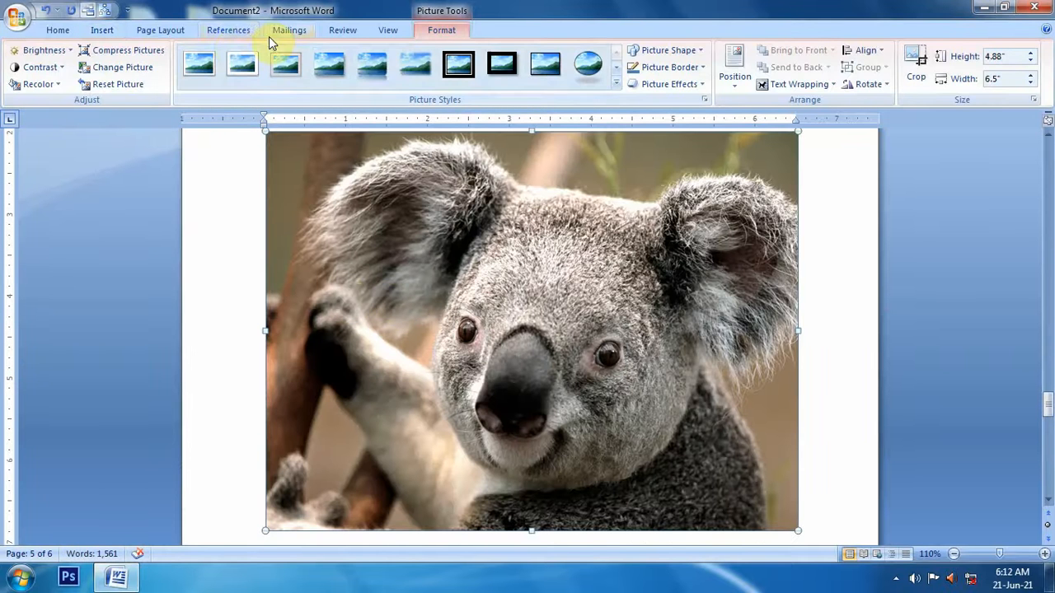
- Add the caption "Figure 5 Koala" below the koala picture
{"action": "left_click", "coordinate": [229, 29]}
{"action": "left_click", "coordinate": [425, 79]}
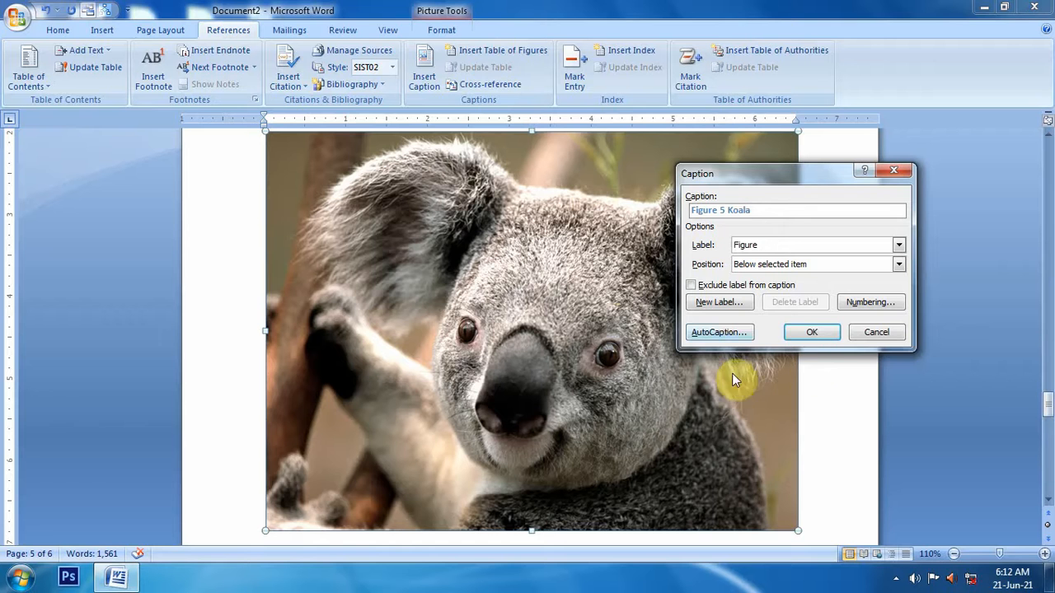
{"action": "left_click", "coordinate": [812, 333]}
- Update the entire table of figures at the end of the document and select all its entries
{"action": "scroll", "coordinate": [445, 350], "scroll_direction": "down", "scroll_amount": 4}
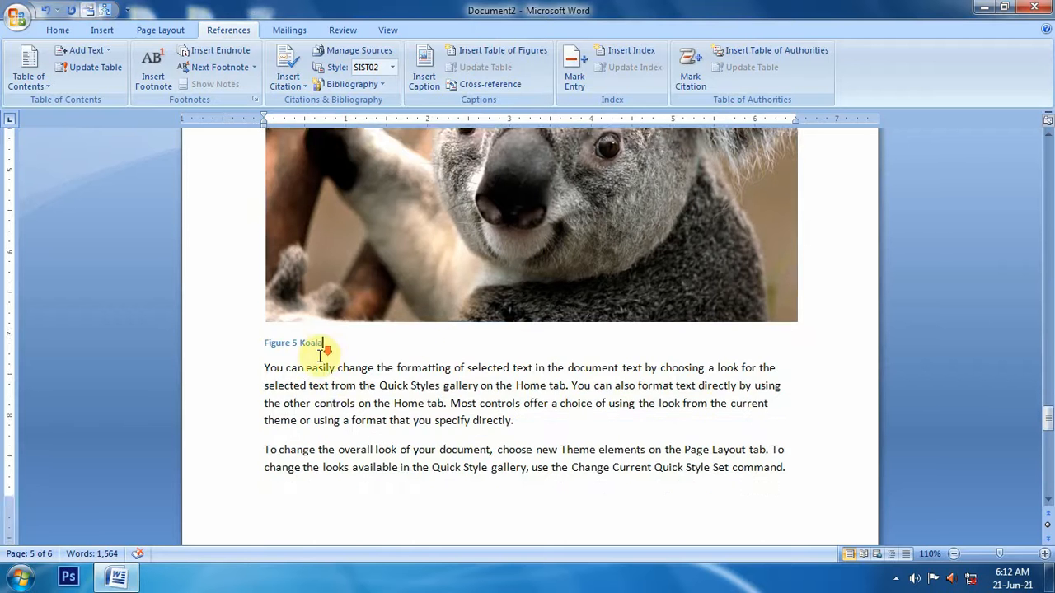
{"action": "scroll", "coordinate": [347, 408], "scroll_direction": "down", "scroll_amount": 5}
{"action": "scroll", "coordinate": [744, 454], "scroll_direction": "down", "scroll_amount": 2}
{"action": "scroll", "coordinate": [602, 403], "scroll_direction": "down", "scroll_amount": 5}
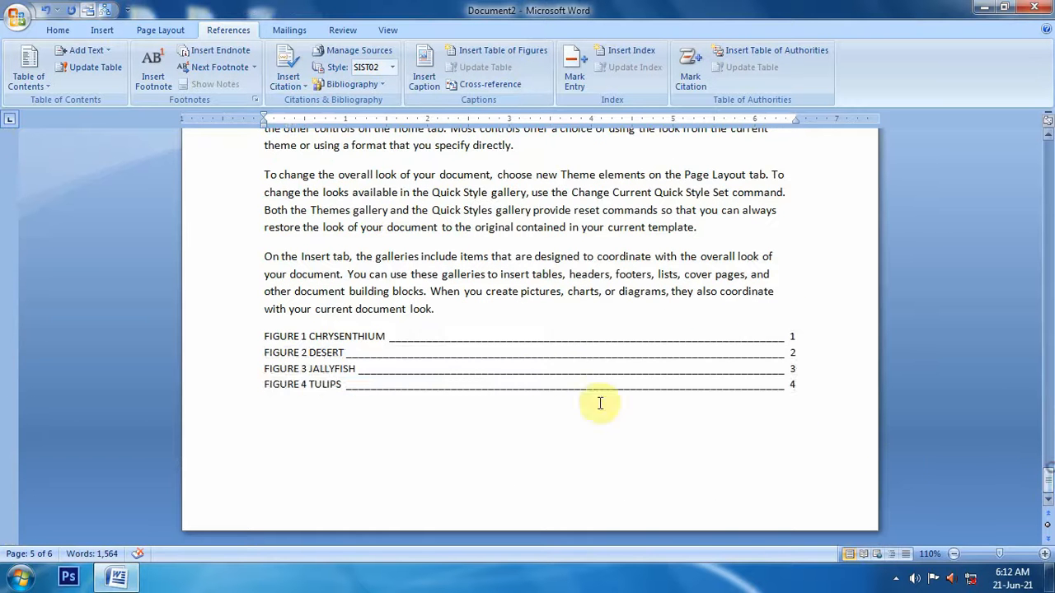
{"action": "left_click", "coordinate": [538, 372]}
{"action": "right_click", "coordinate": [537, 372]}
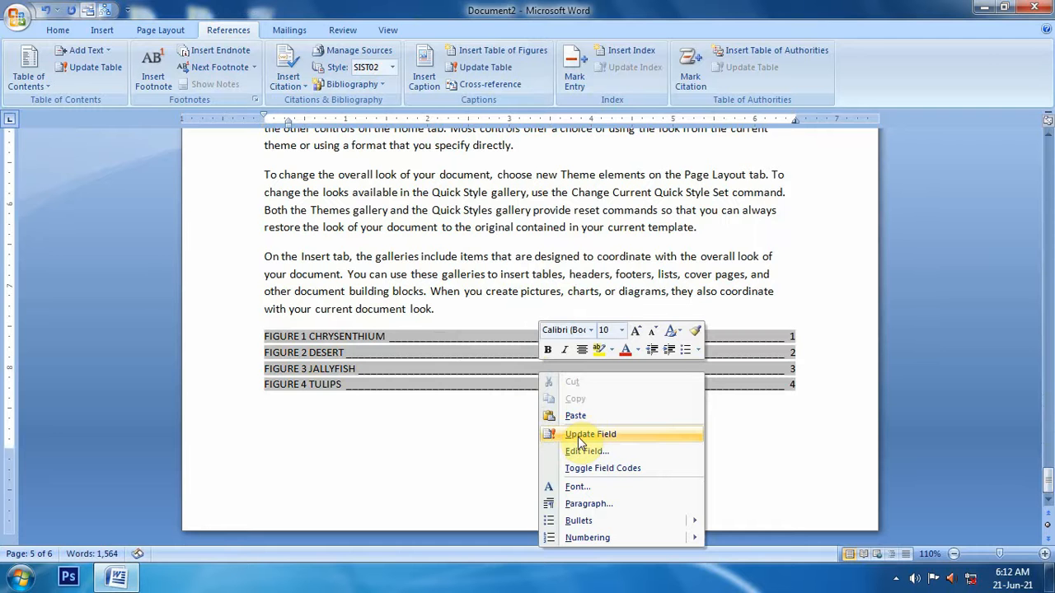
{"action": "left_click", "coordinate": [486, 70]}
{"action": "left_click", "coordinate": [488, 287]}
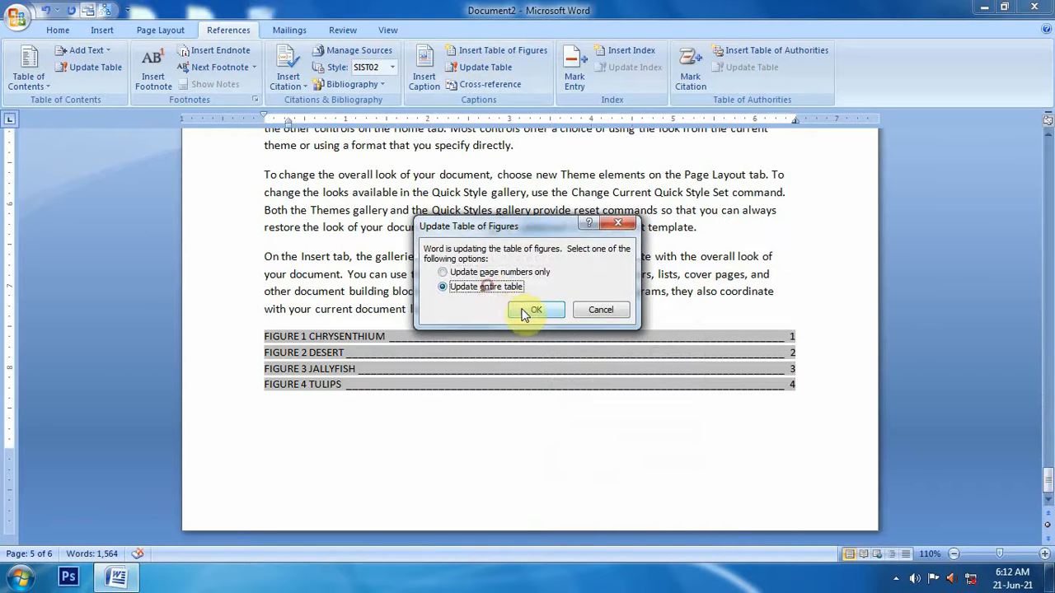
{"action": "left_click", "coordinate": [528, 312]}
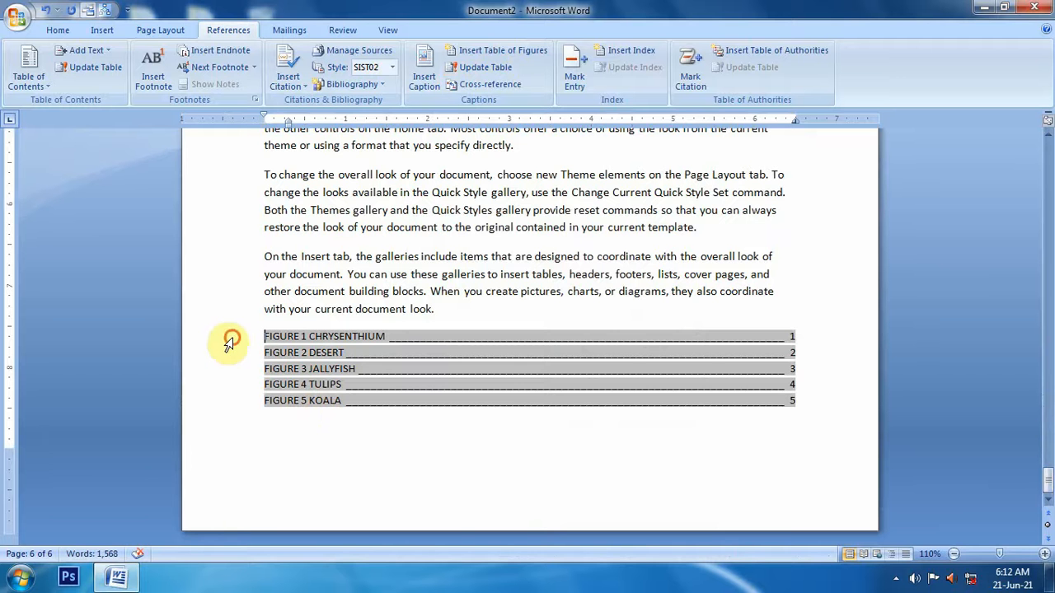
{"action": "left_click_drag", "start_coordinate": [228, 336], "coordinate": [229, 408]}
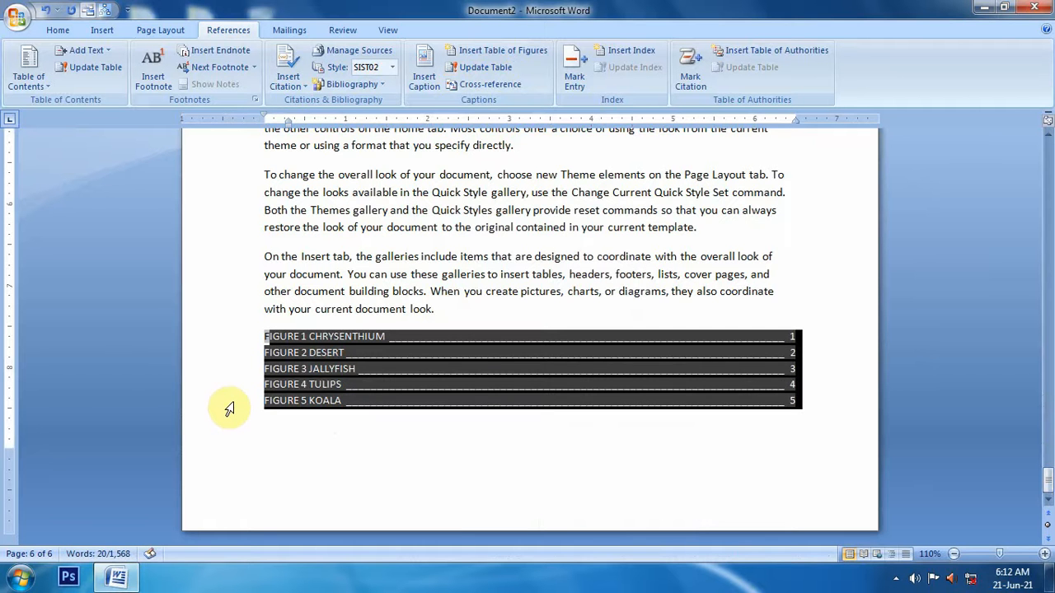
- Replace the selected table of figures with a new one that has hyperlinks instead of page numbers turned off
{"action": "key", "text": "Delete"}
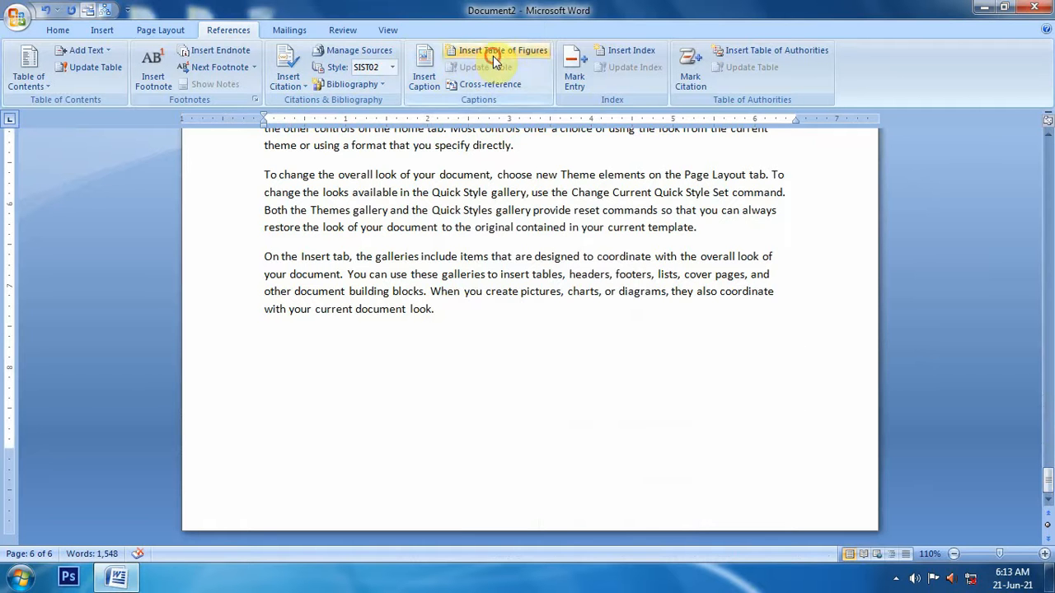
{"action": "left_click", "coordinate": [494, 53]}
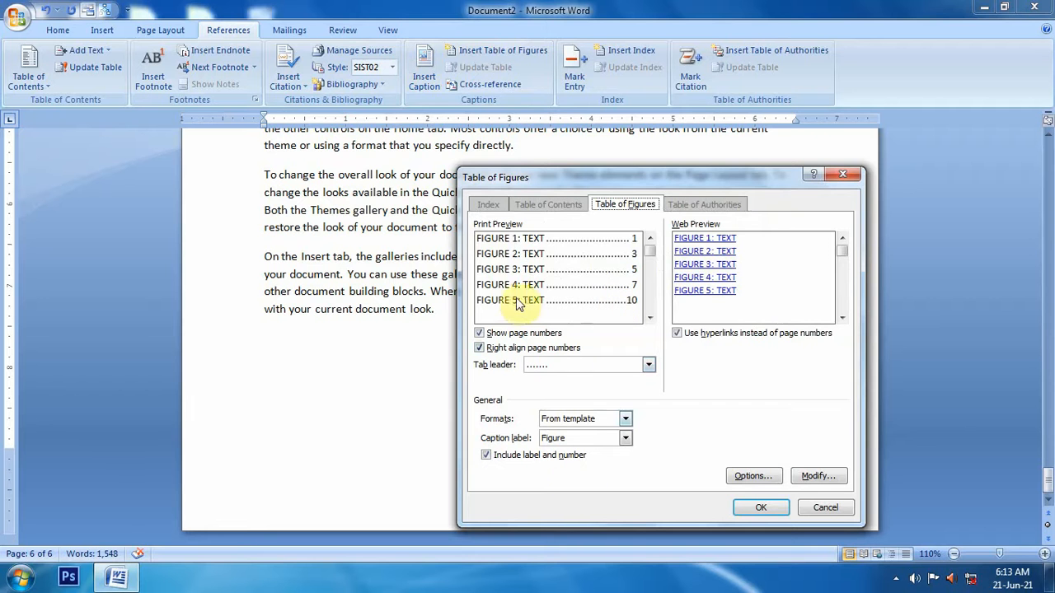
{"action": "left_click", "coordinate": [681, 336]}
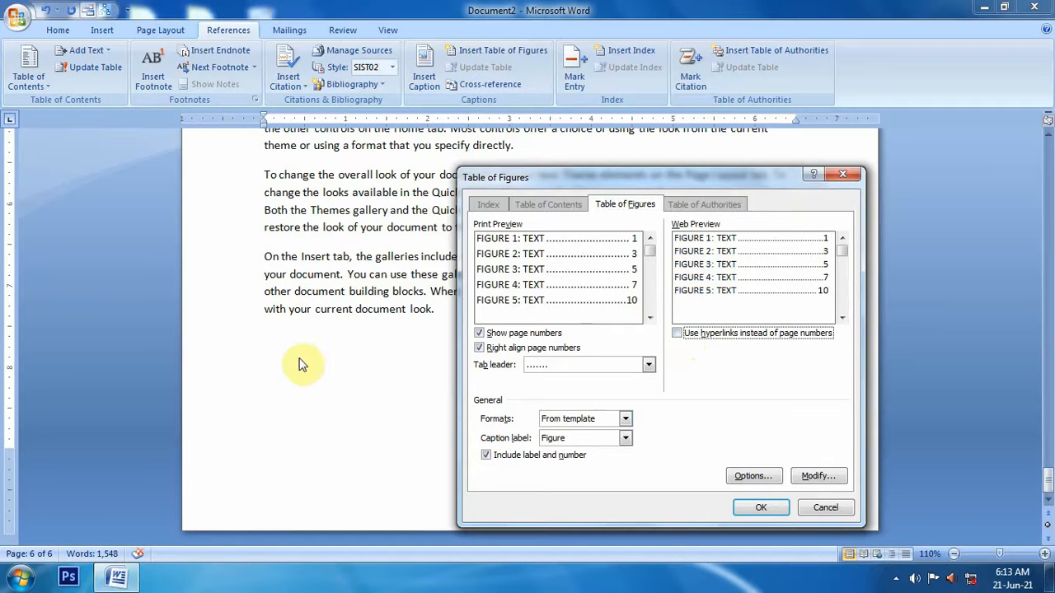
{"action": "left_click", "coordinate": [752, 503]}
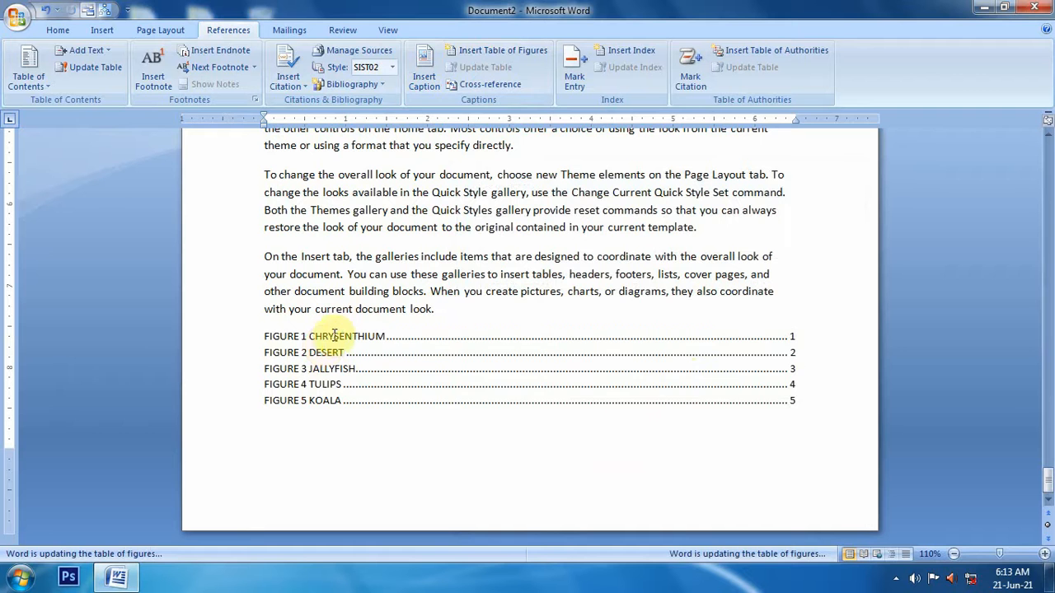
- Try to follow entries in the table of figures, including Chrysenthium, to their pictures
{"action": "double_click", "coordinate": [335, 336]}
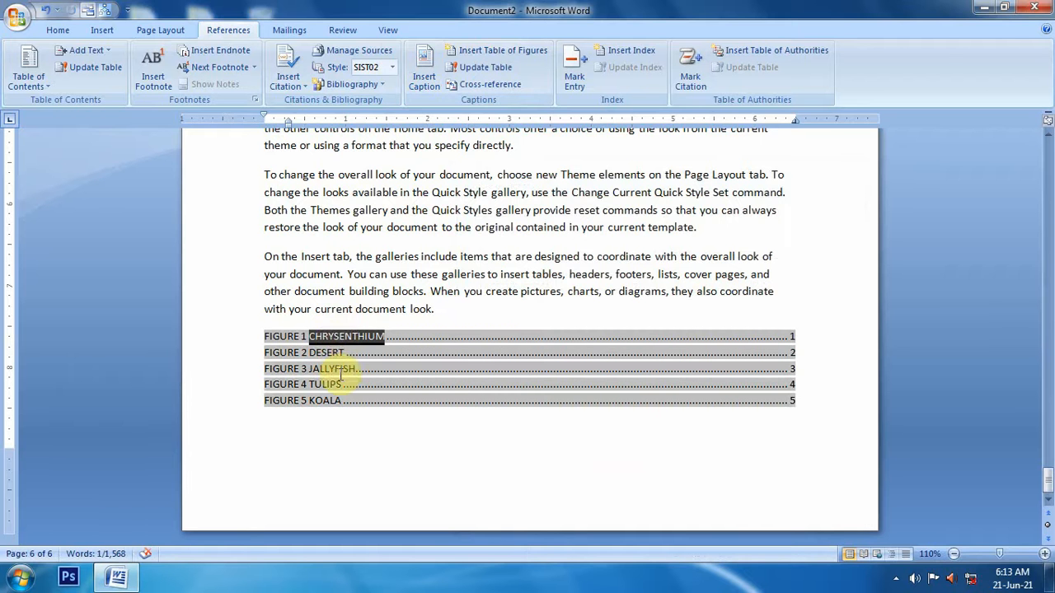
{"action": "left_click", "coordinate": [342, 373]}
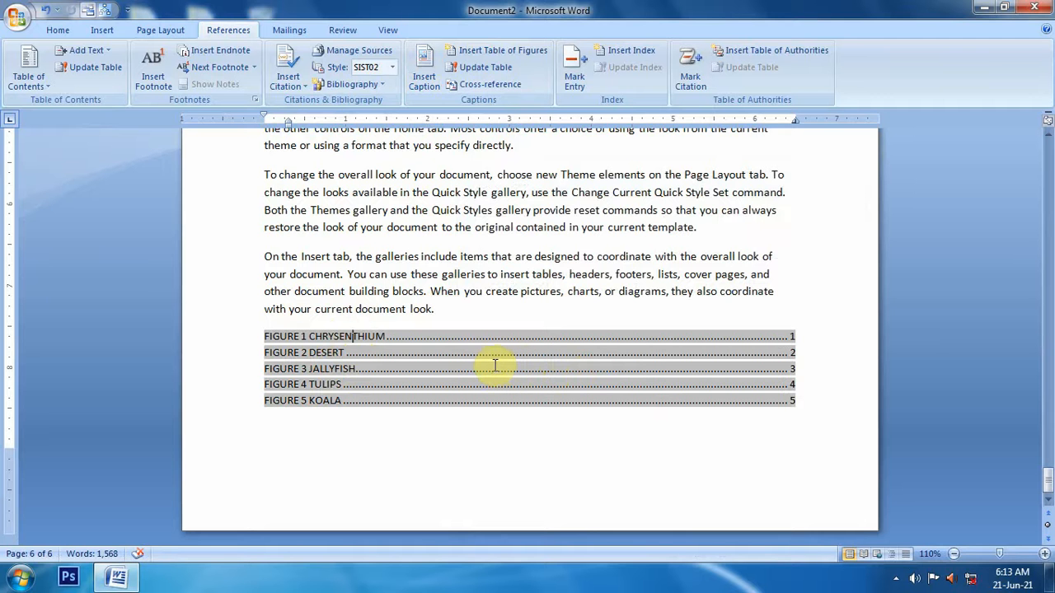
{"action": "key", "text": "F9"}
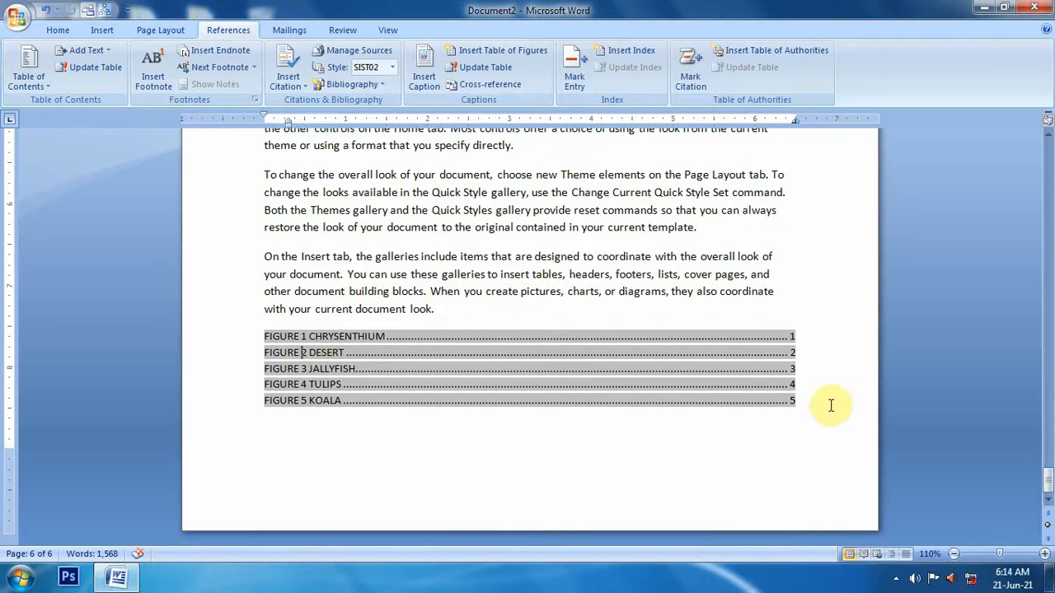
- Delete the table of figures and insert a new one that leaves out the label and number
{"action": "left_click_drag", "start_coordinate": [829, 404], "coordinate": [244, 349]}
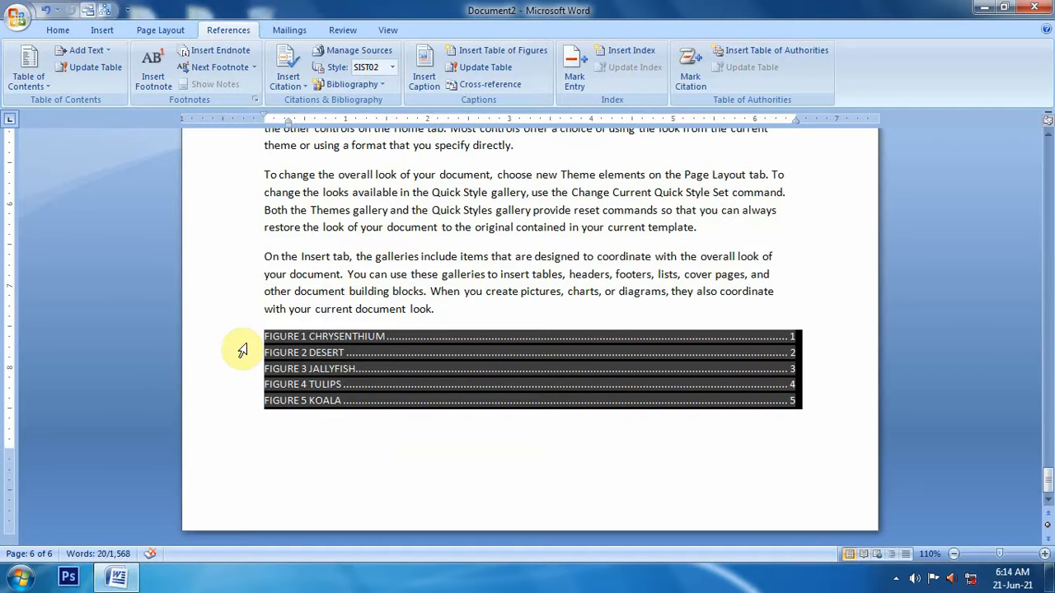
{"action": "key", "text": "Delete"}
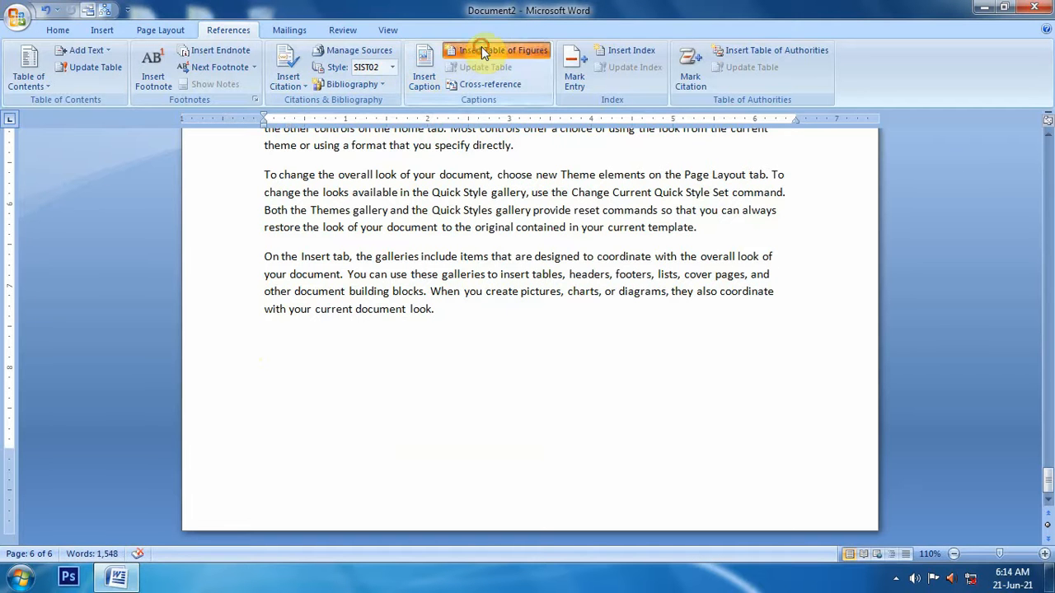
{"action": "left_click", "coordinate": [481, 48]}
{"action": "left_click", "coordinate": [507, 458]}
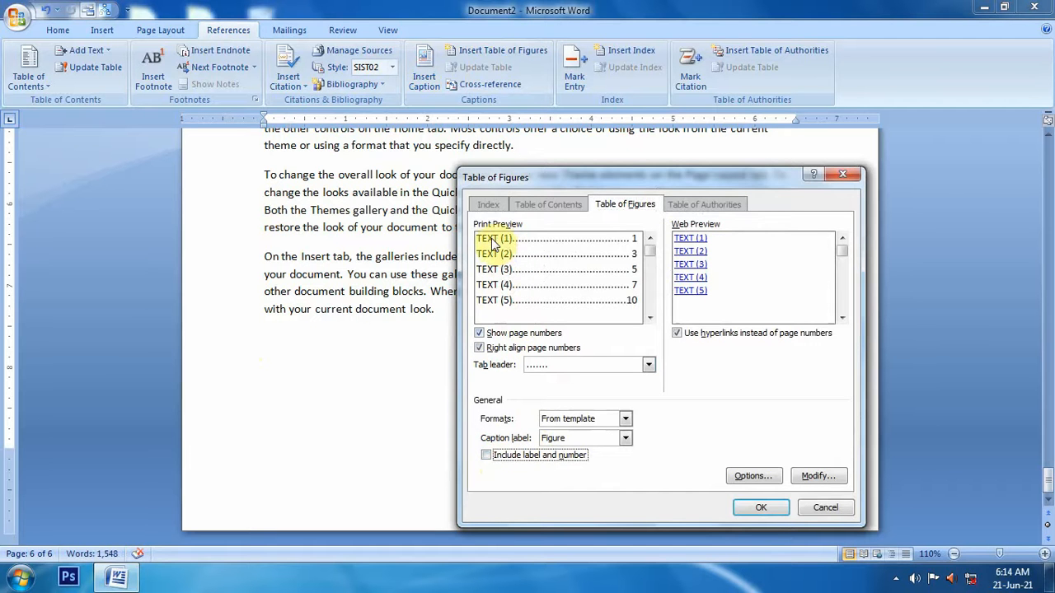
{"action": "left_click", "coordinate": [752, 505]}
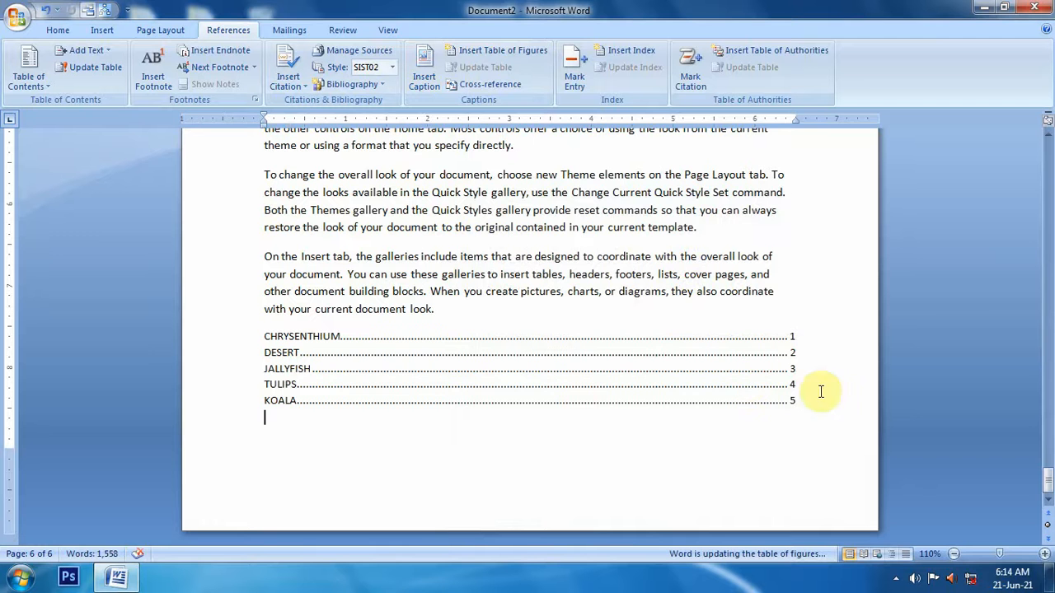
- Undo the insertion of the table of figures without labels and numbers
{"action": "left_click", "coordinate": [424, 78]}
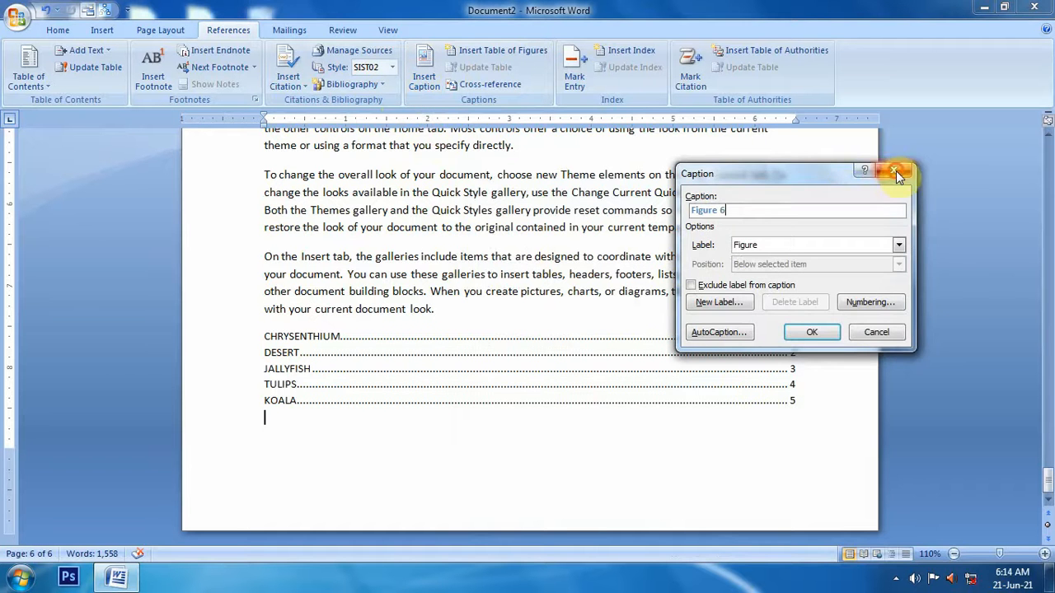
{"action": "left_click", "coordinate": [895, 171]}
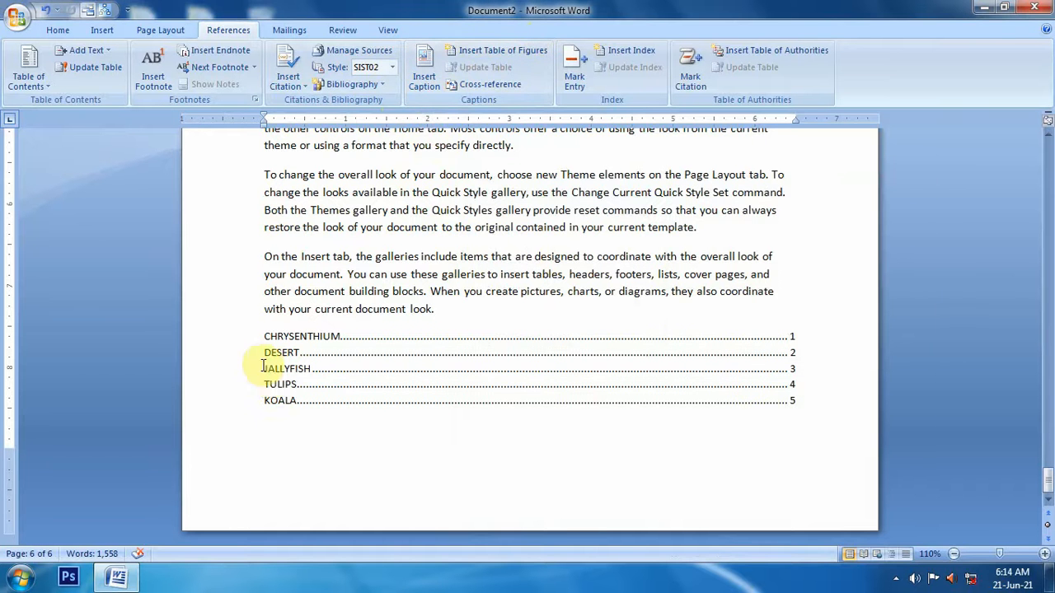
{"action": "key", "text": "ctrl+z"}
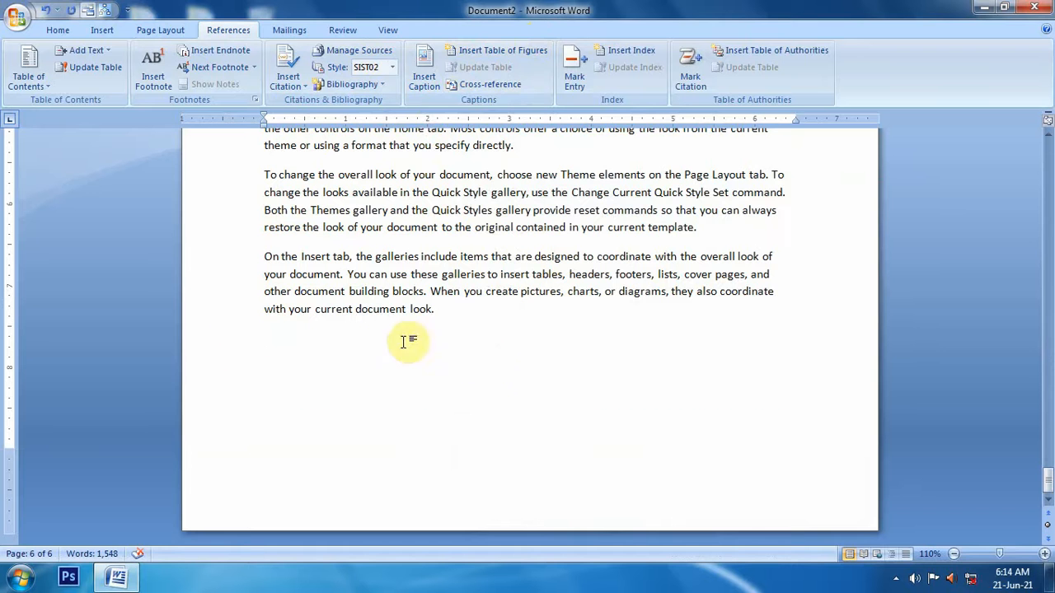
- Insert a table of figures that shows page numbers without right alignment, after previewing it without page numbers
{"action": "left_click", "coordinate": [463, 50]}
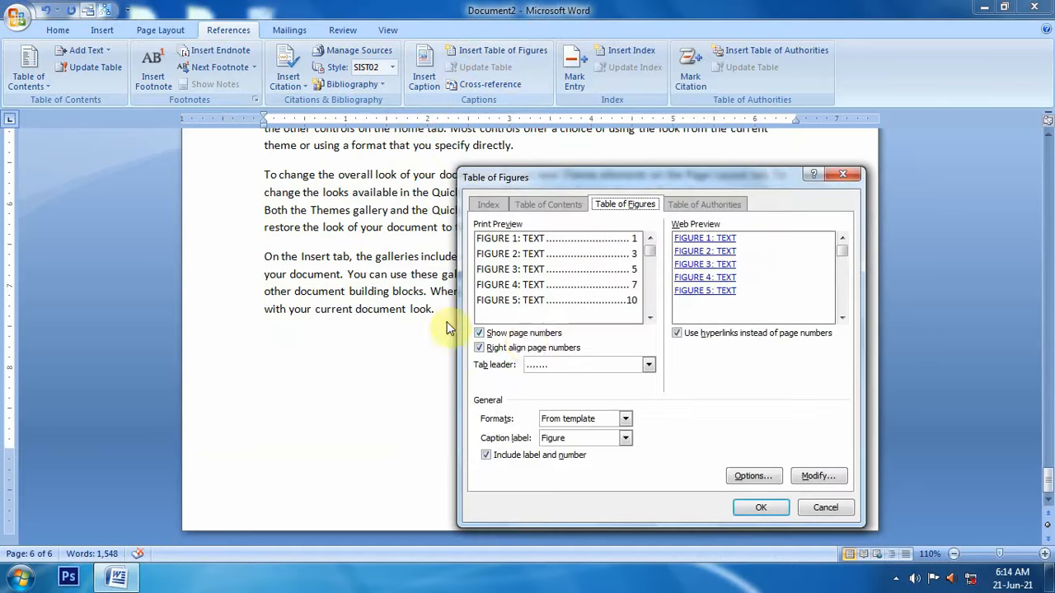
{"action": "left_click", "coordinate": [523, 337]}
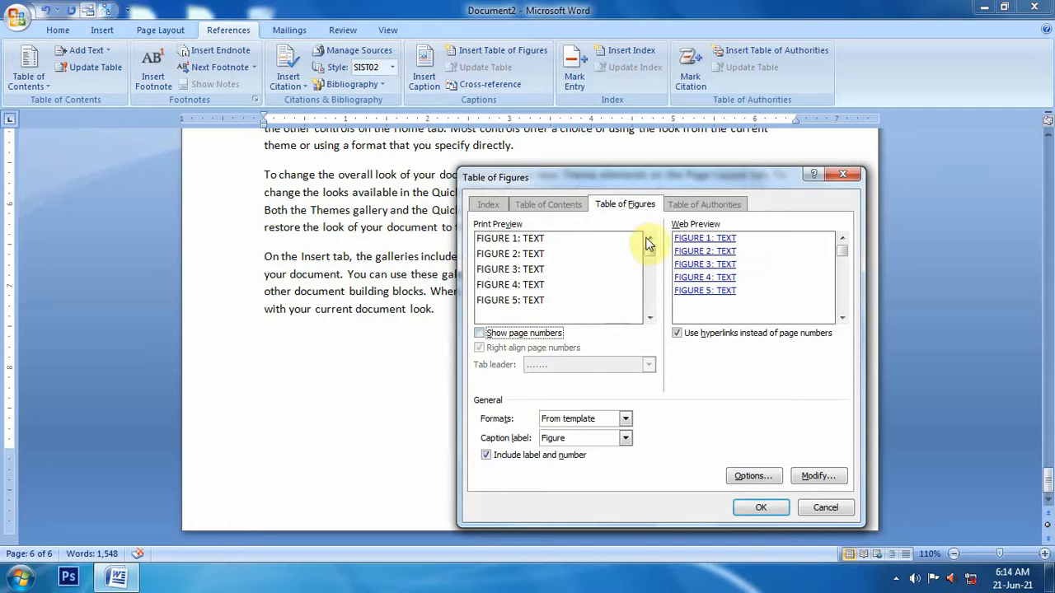
{"action": "left_click", "coordinate": [521, 334]}
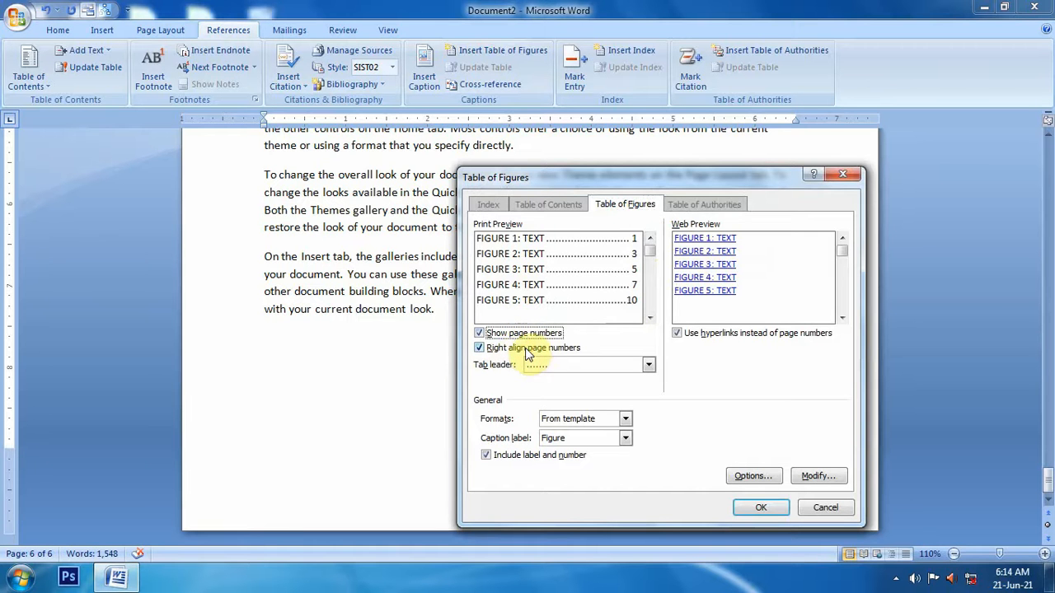
{"action": "left_click", "coordinate": [525, 349]}
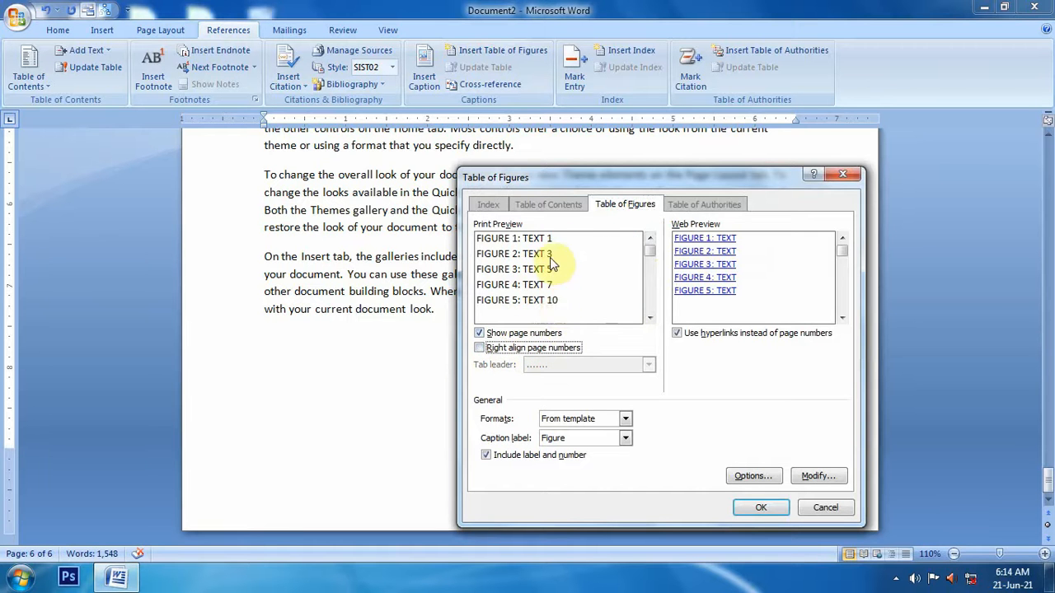
{"action": "left_click", "coordinate": [760, 507]}
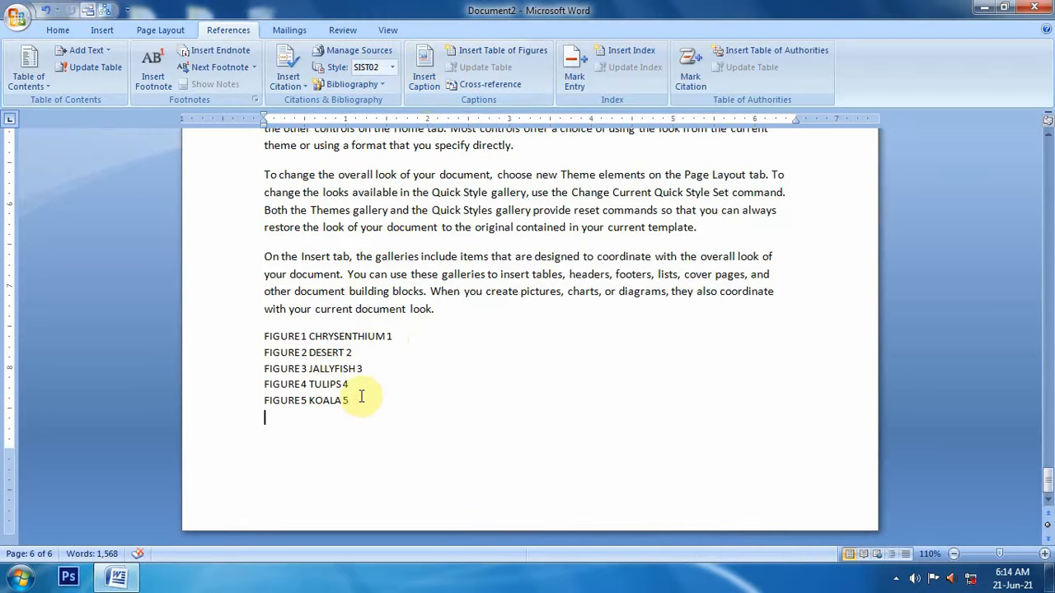
- Replace the table of figures with one using the From template format, right-aligned page numbers, a dotted leader, labels with numbers, and hyperlinks
{"action": "left_click_drag", "start_coordinate": [360, 396], "coordinate": [240, 346]}
{"action": "key", "text": "Delete"}
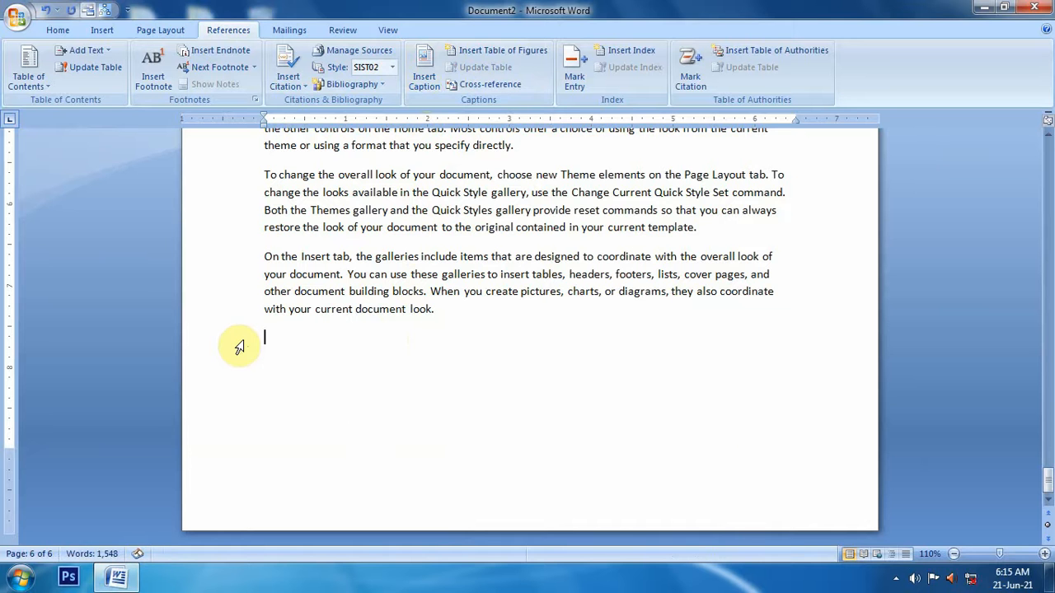
{"action": "left_click", "coordinate": [483, 50]}
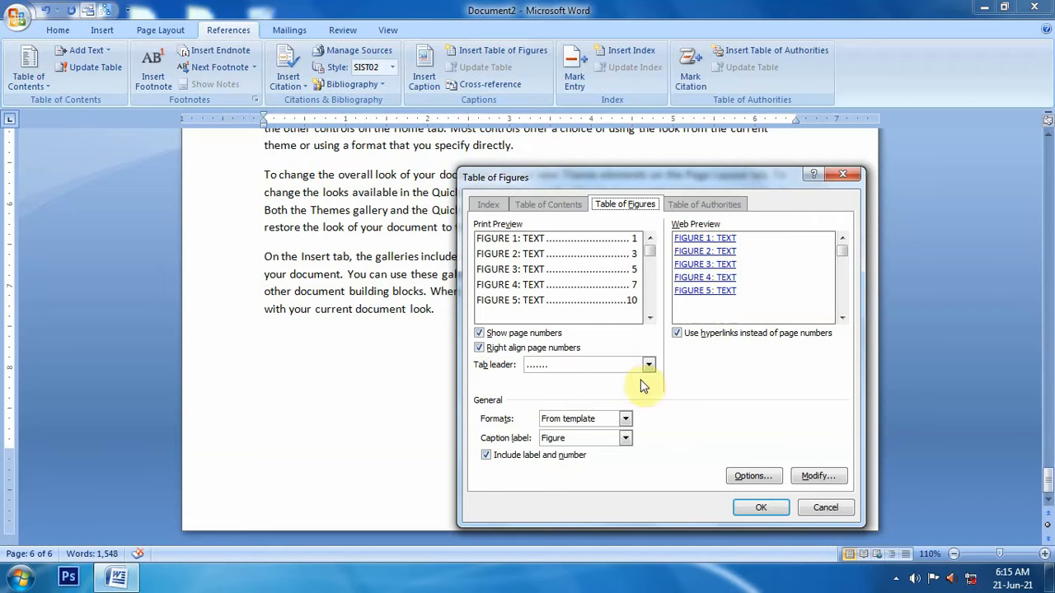
{"action": "left_click", "coordinate": [757, 504]}
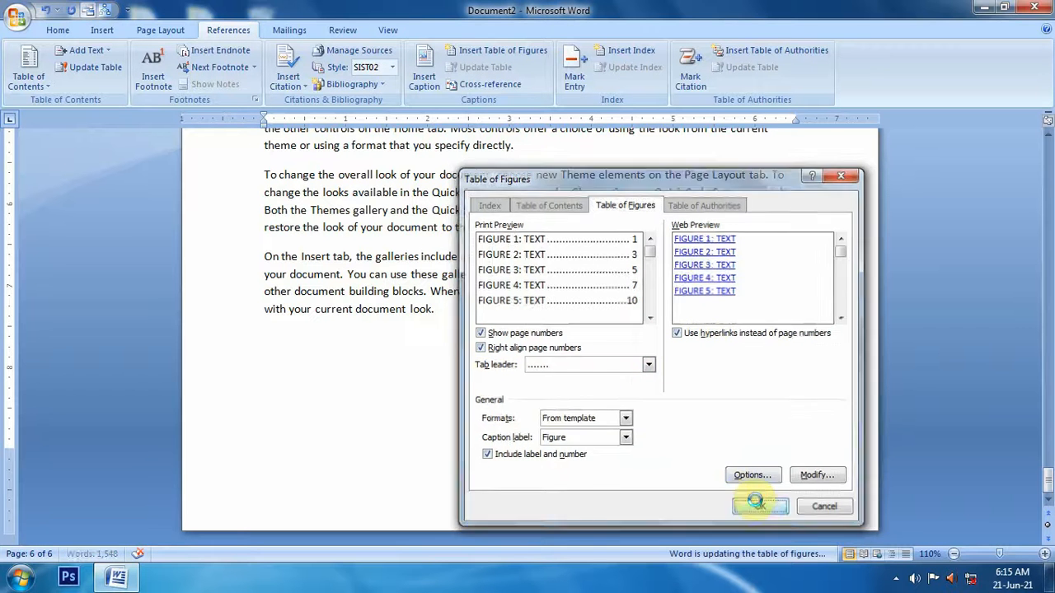